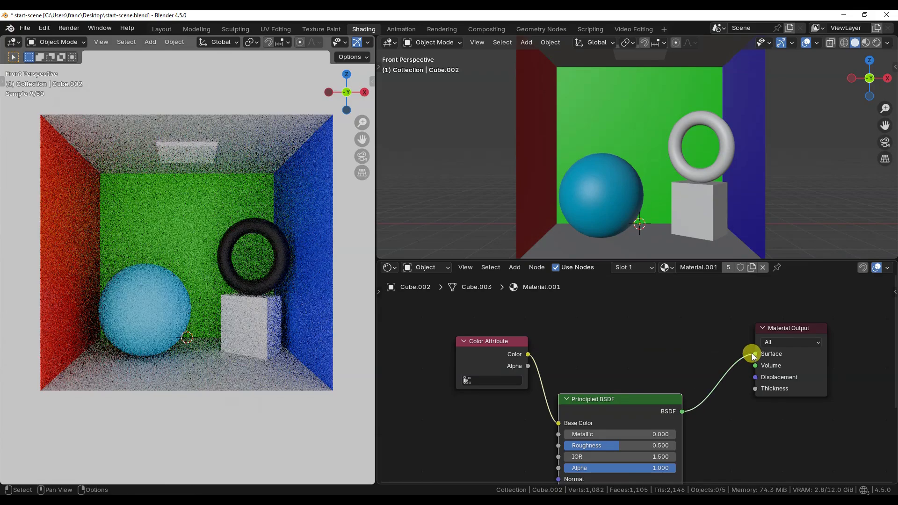
middle_click_drag(299, 412, 243, 401)
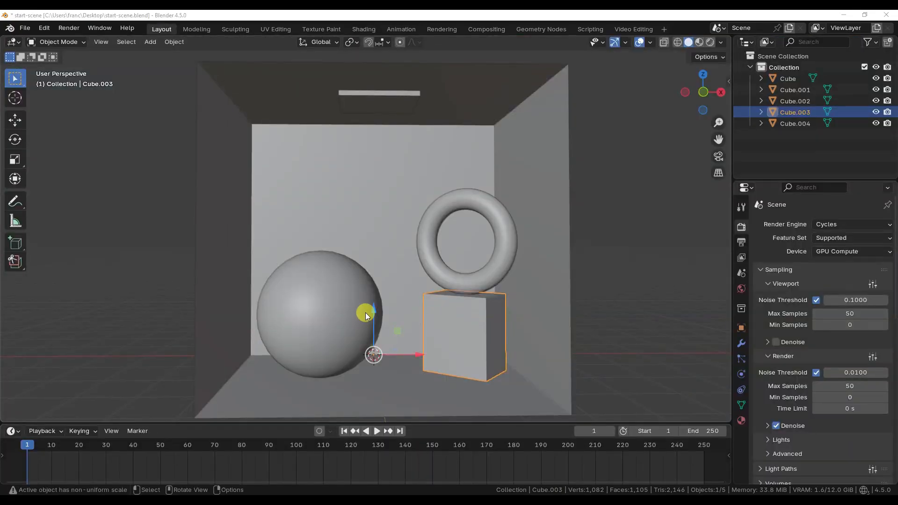
View the sphere's painted colour in Vertex Paint mode, briefly check its mesh in Edit Mode, and return to Object Mode.
left_click(366, 313)
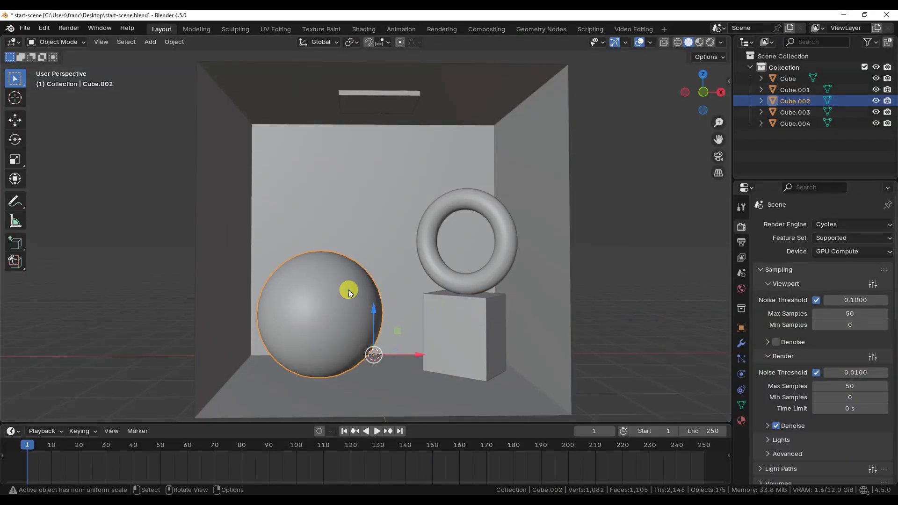
left_click(64, 42)
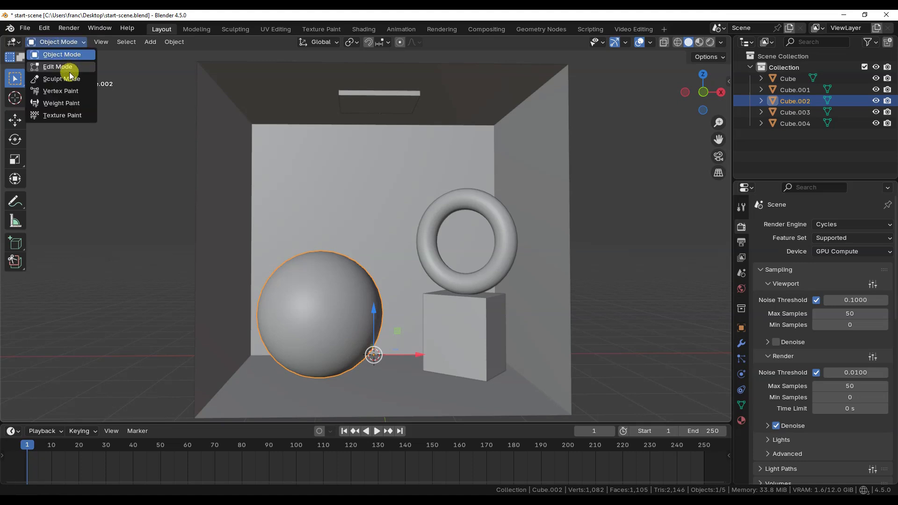
left_click(70, 87)
mouse_move(404, 225)
middle_mouse_down()
mouse_move(377, 231)
mouse_move(417, 230)
middle_mouse_up()
key("Tab")
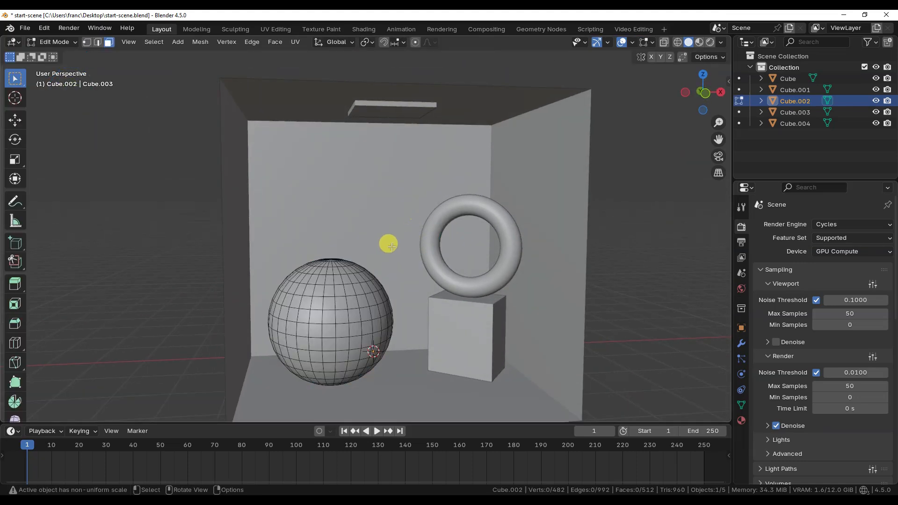
key("Tab")
left_click(64, 43)
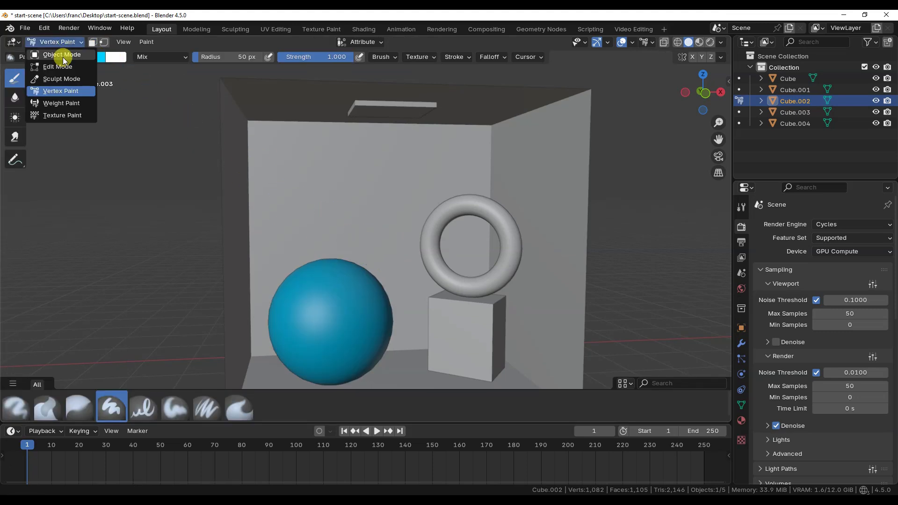
left_click(62, 54)
Select the room box, view its wall colours in Vertex Paint mode, and return to Object Mode.
left_click(346, 201)
left_click(78, 43)
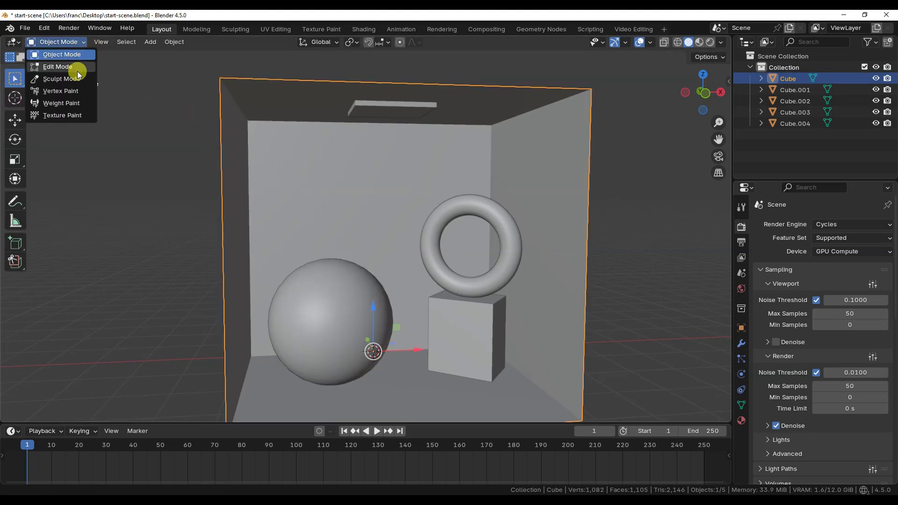
left_click(75, 91)
mouse_move(367, 236)
middle_mouse_down()
mouse_move(347, 227)
mouse_move(360, 230)
middle_mouse_up()
left_click(78, 44)
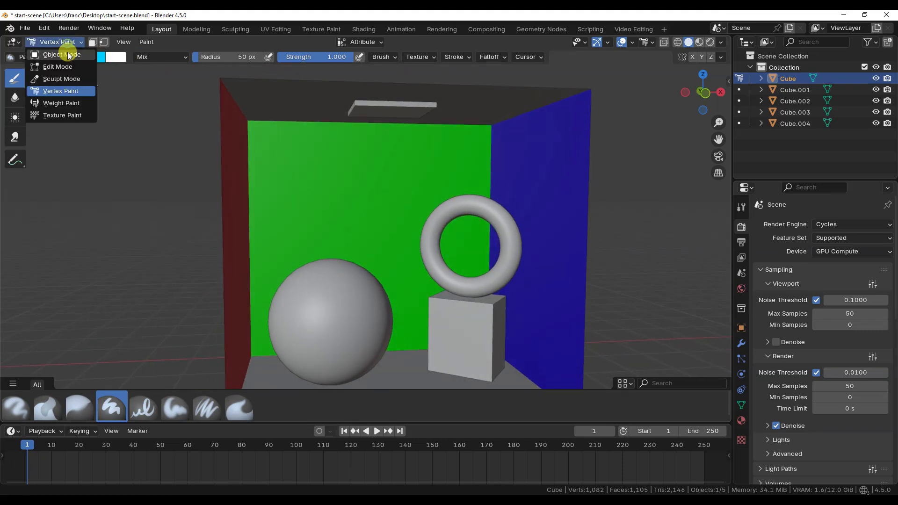
left_click(62, 55)
Select all objects, check how their colours display together in Vertex Paint mode, and return to Object Mode.
key("a")
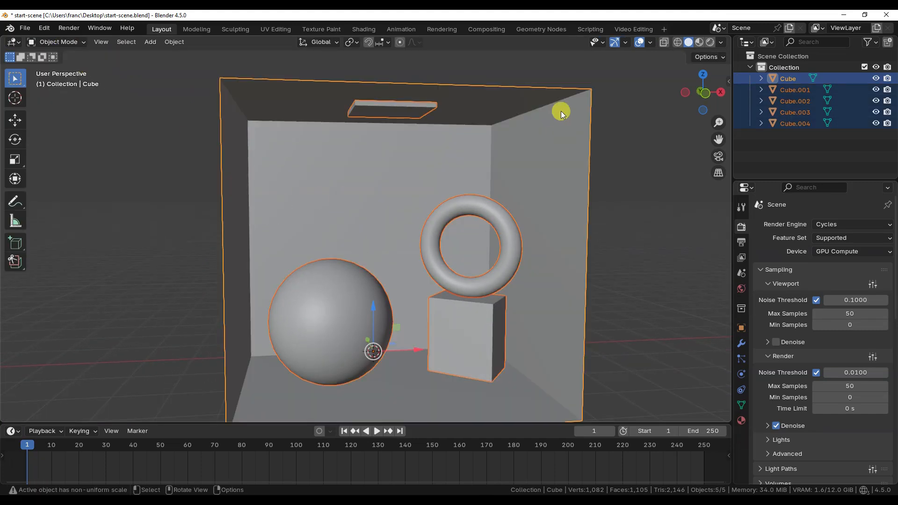
left_click(57, 41)
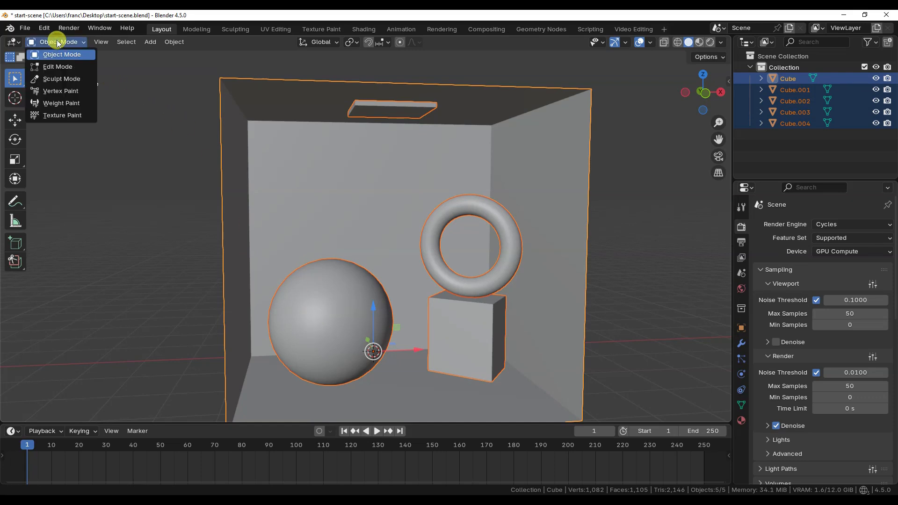
left_click(69, 92)
scroll(418, 260, "up", 3)
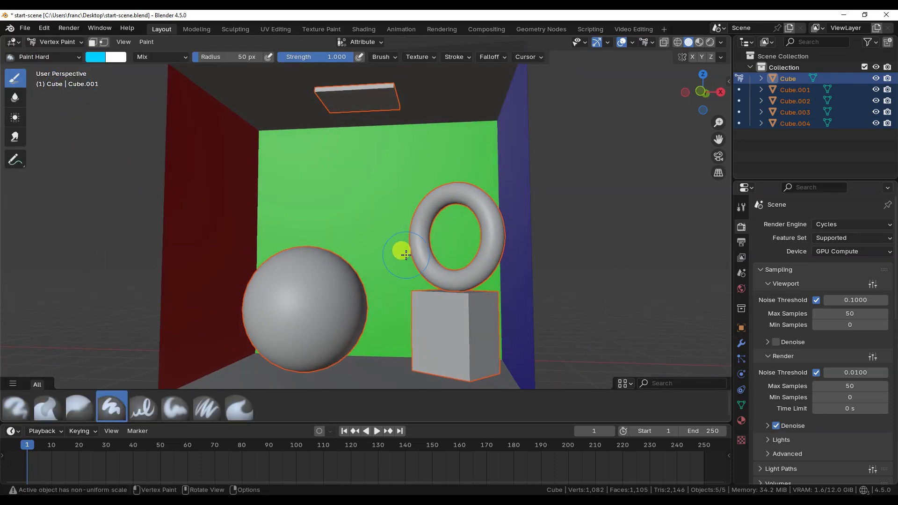
middle_click_drag(396, 263, 416, 270)
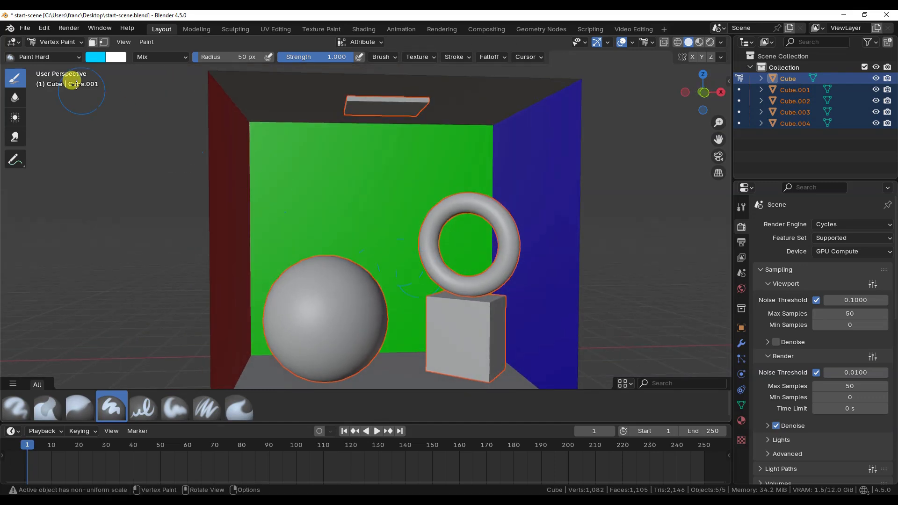
left_click(57, 43)
left_click(66, 54)
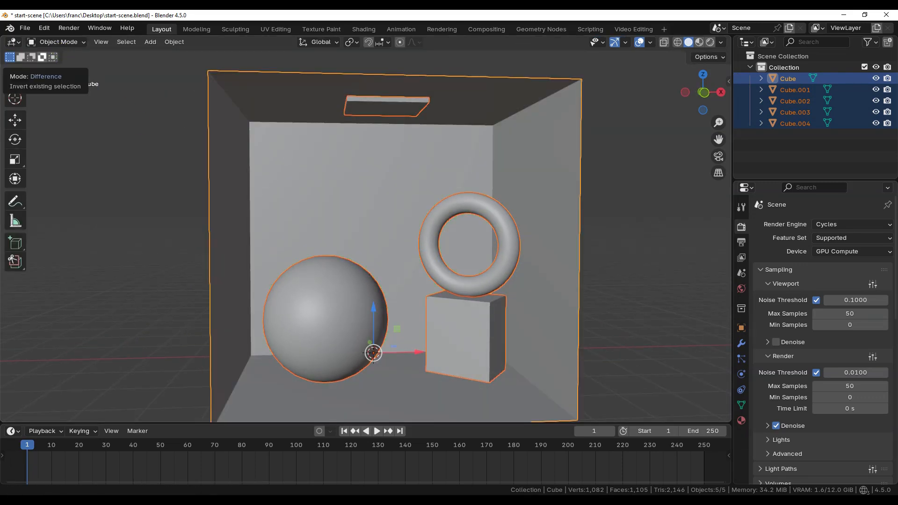
Set the solid viewport shading's object color to Attribute.
left_click(720, 42)
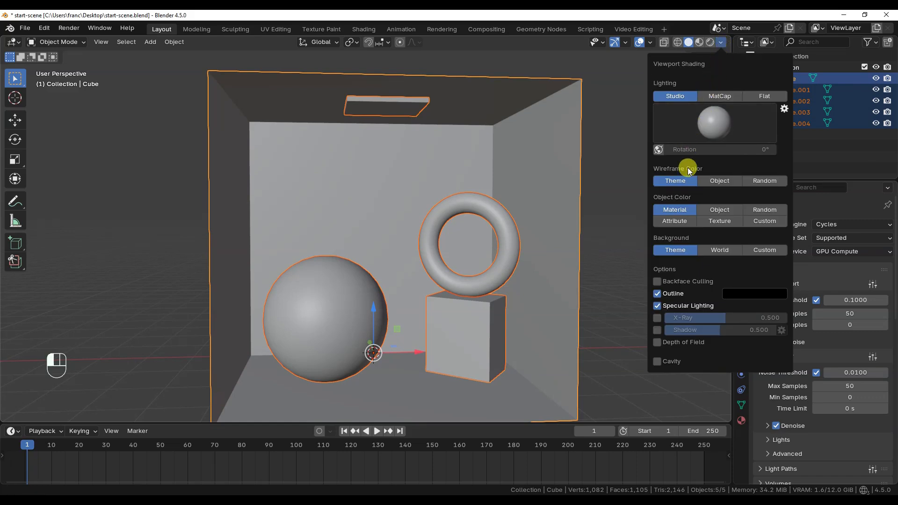
left_click(680, 222)
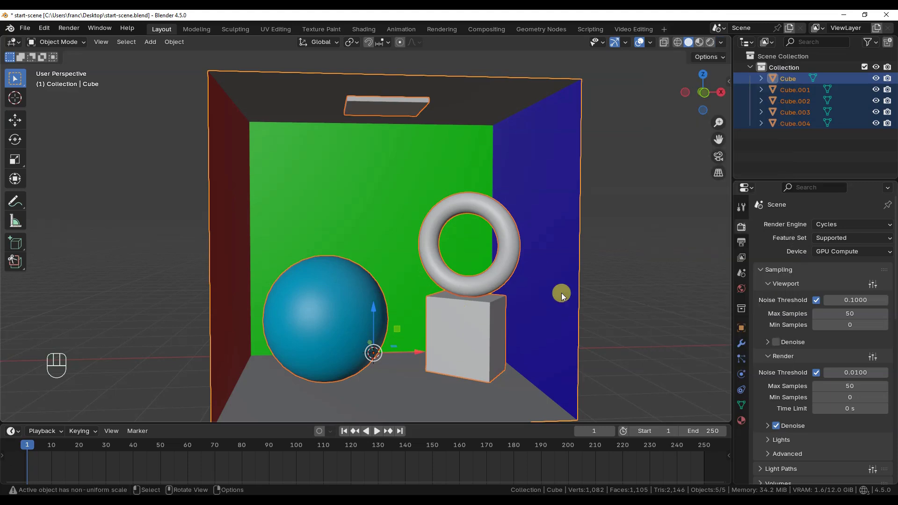
mouse_move(562, 292)
middle_mouse_down()
mouse_move(555, 287)
mouse_move(556, 296)
middle_mouse_up()
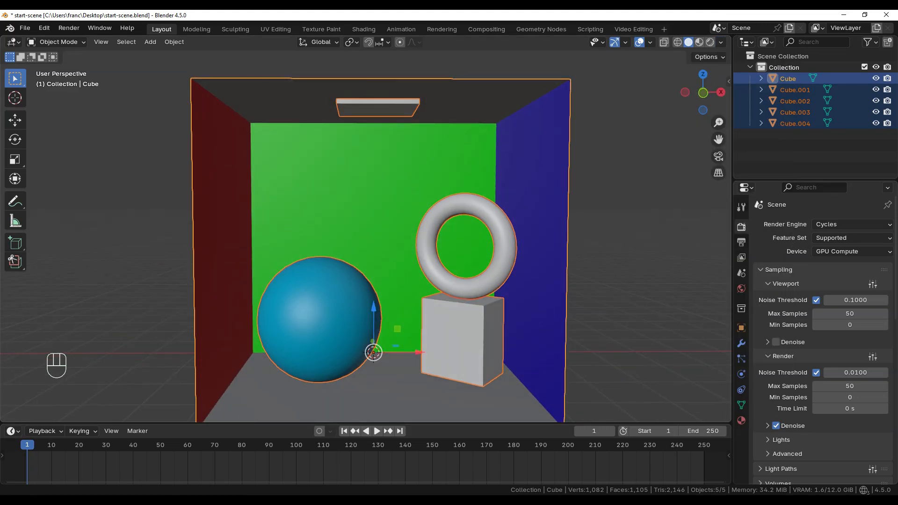
Select the small cube beneath the torus and switch it to Vertex Paint mode to check its color attribute.
left_click(493, 337)
middle_click_drag(494, 337, 486, 291)
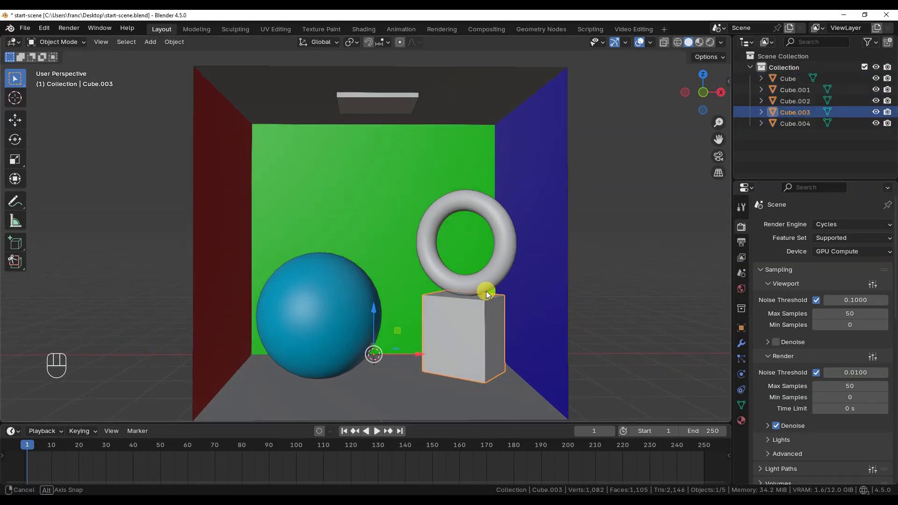
left_click(73, 43)
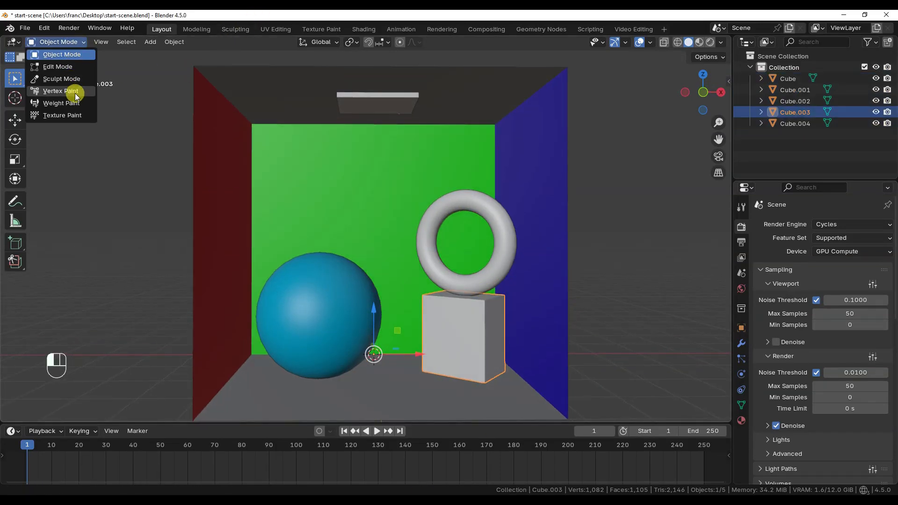
left_click(73, 92)
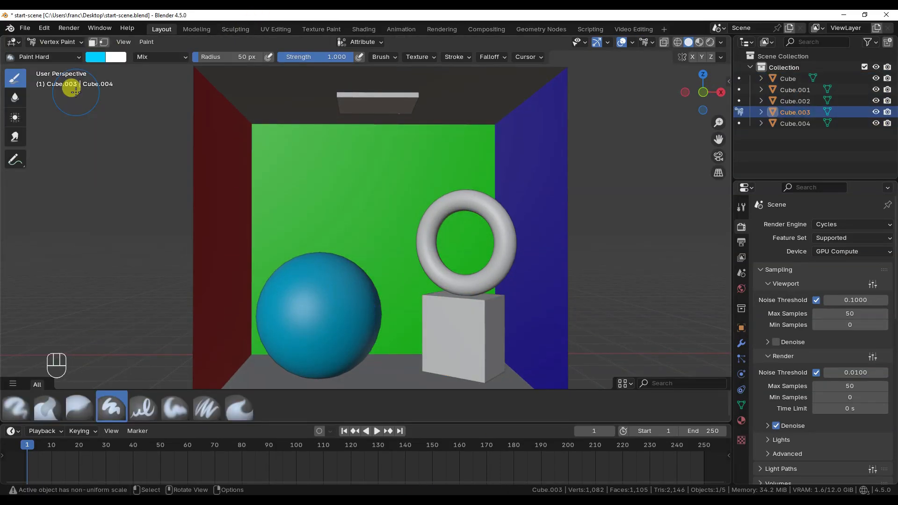
left_click(382, 42)
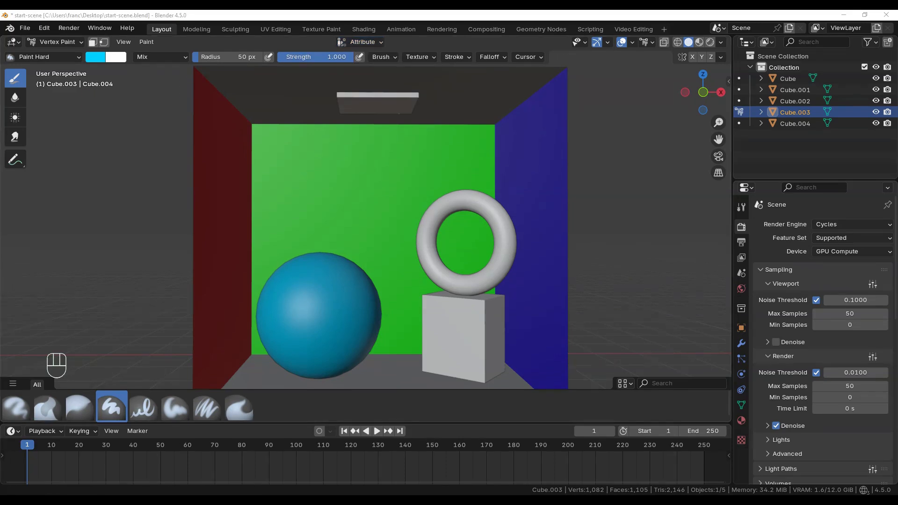
Examine the small cube's mesh attributes, selecting the face-corner entry named Attribute and enlarging the list.
left_click(743, 407)
scroll(807, 375, "down", 4)
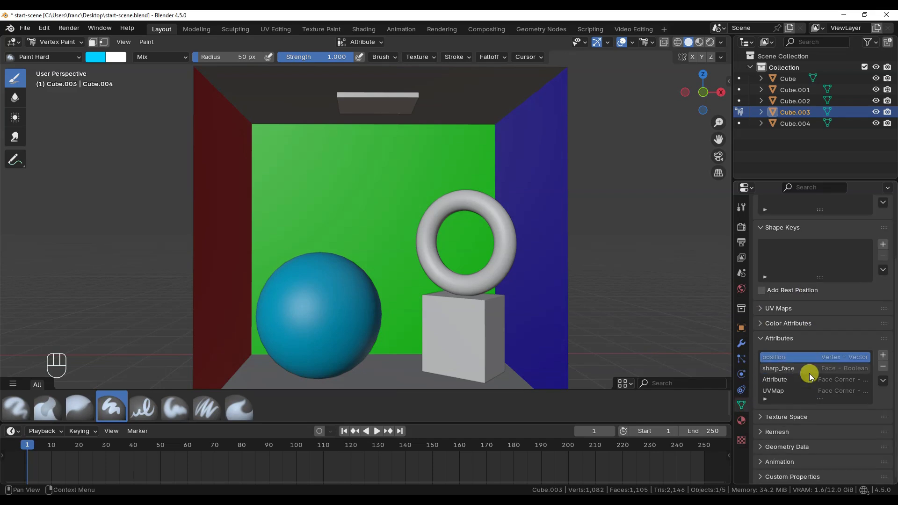
left_click(777, 380)
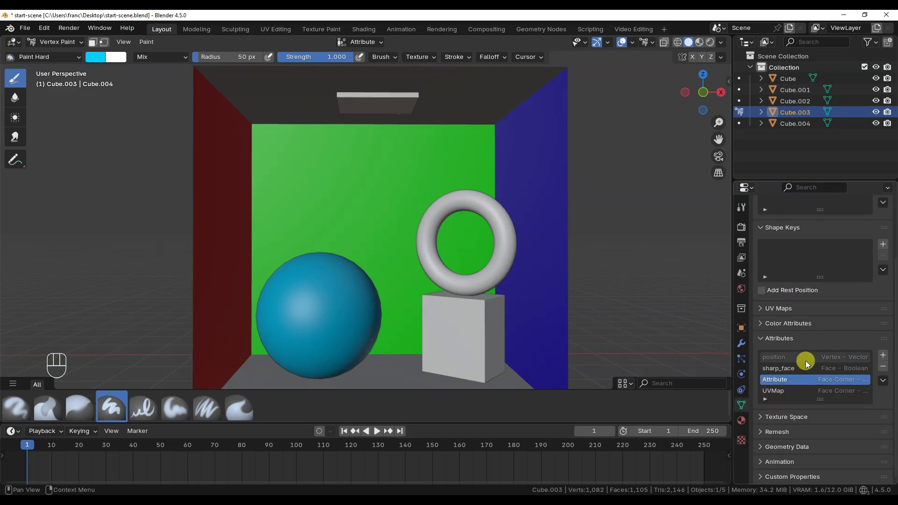
left_click_drag(819, 399, 825, 414)
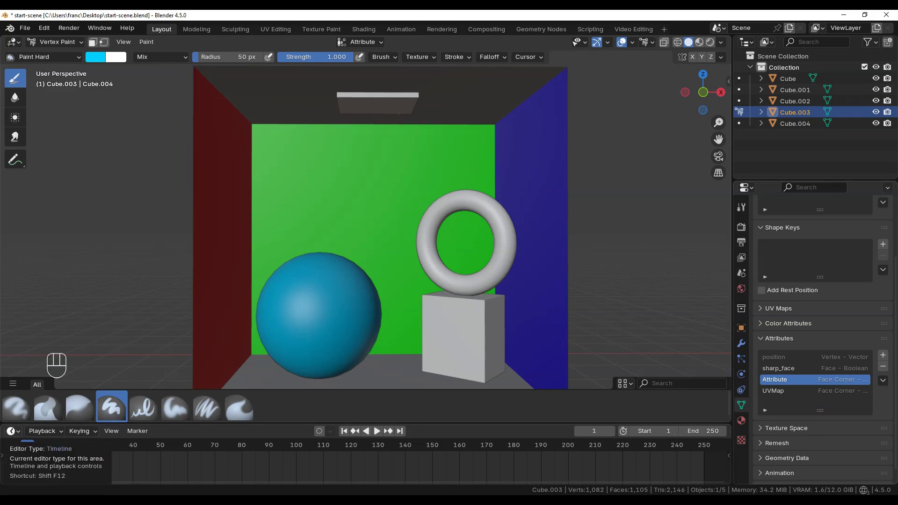
Switch the viewport to Rendered shading, return to Object Mode and clear the selection.
key("z")
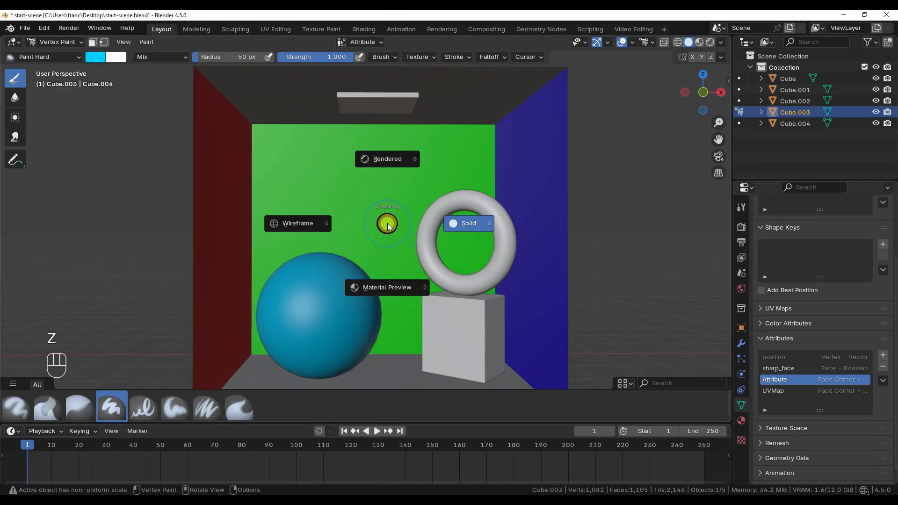
left_click(388, 158)
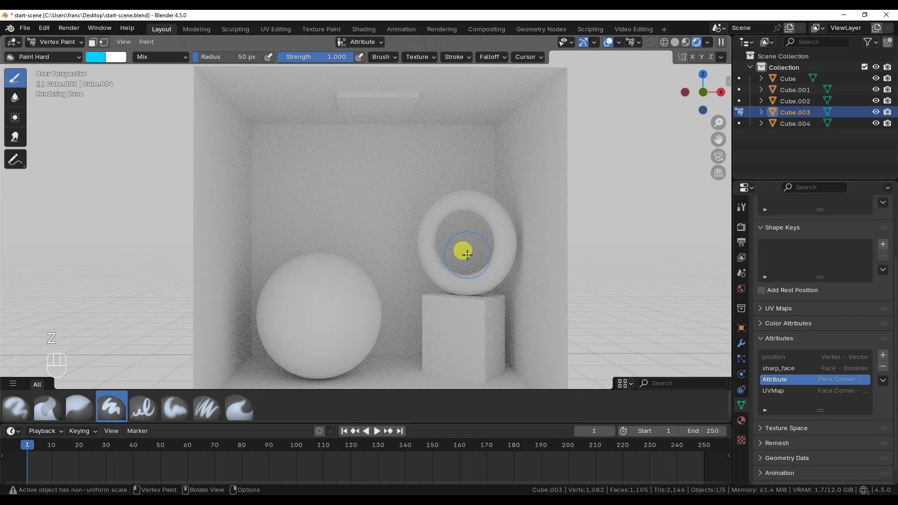
left_click(52, 42)
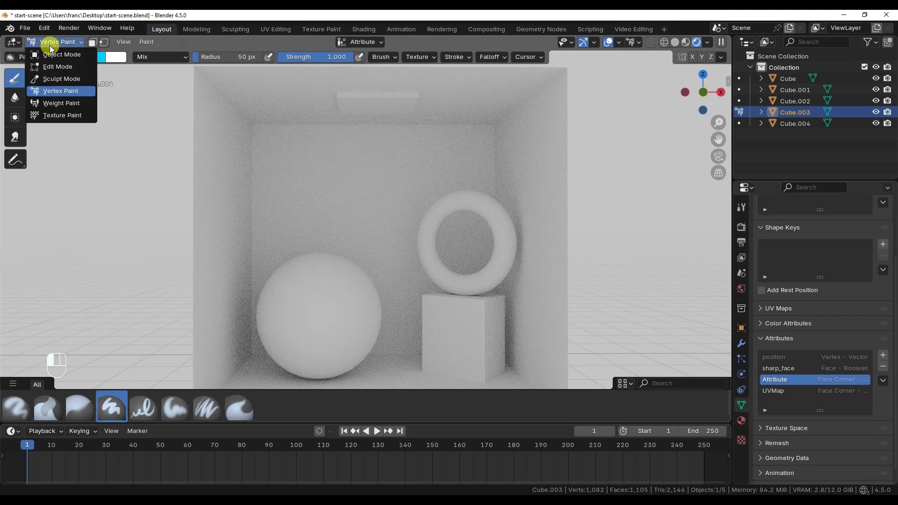
left_click(52, 55)
left_click(133, 220)
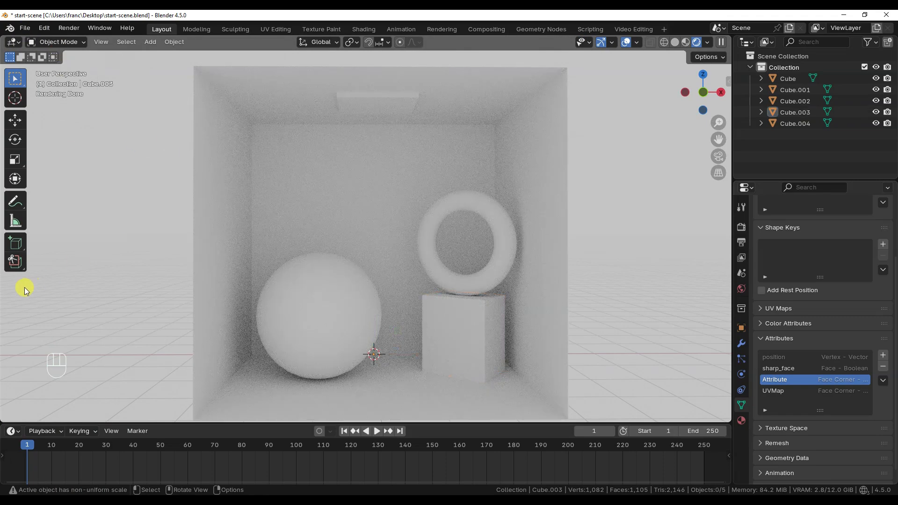
left_click(562, 403)
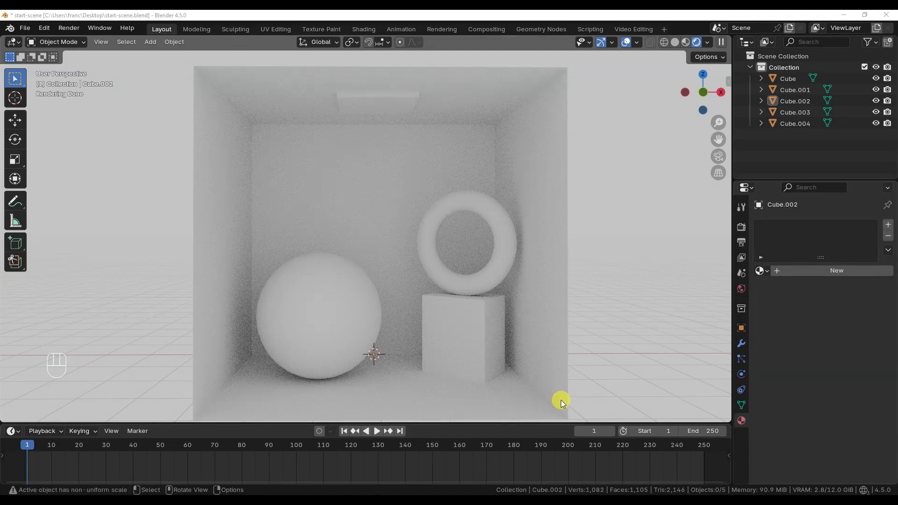
Create a new material on the sphere.
left_click(336, 323)
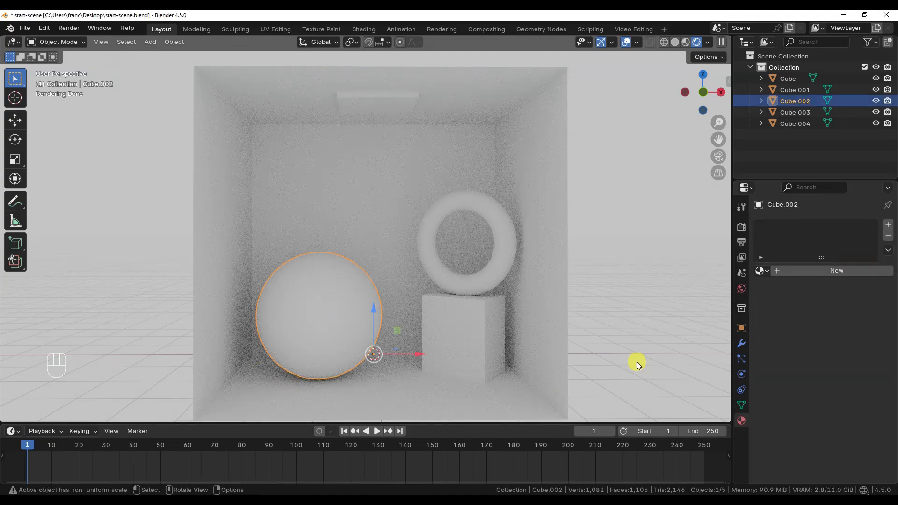
left_click(847, 270)
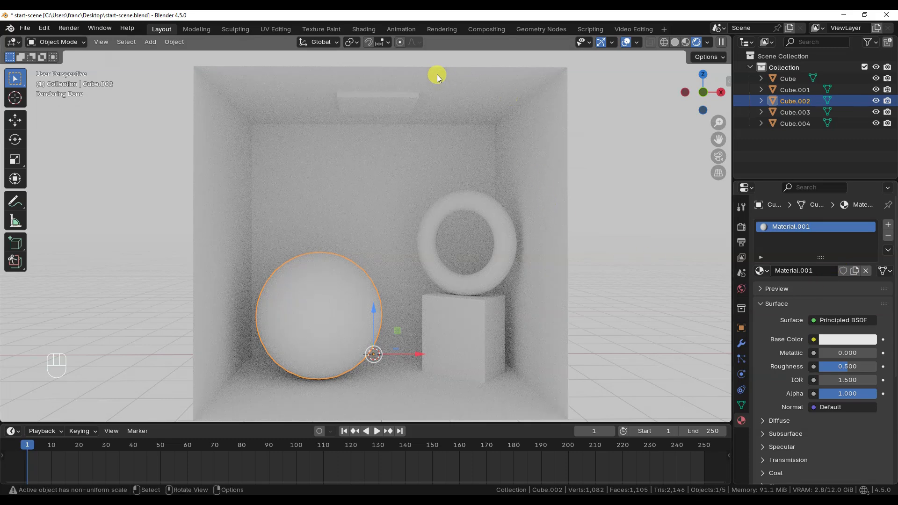
Open the Shading workspace for the sphere's material and widen its 3D viewport.
left_click(372, 27)
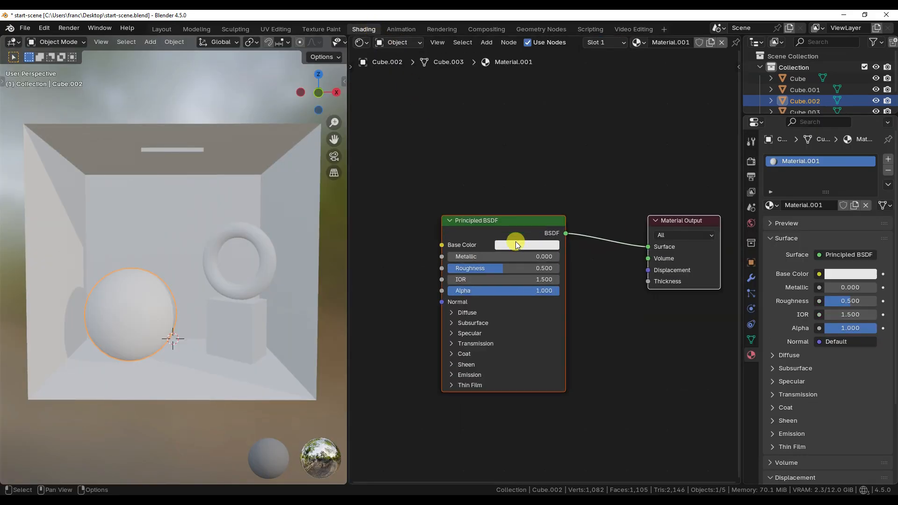
scroll(516, 241, "up", 3)
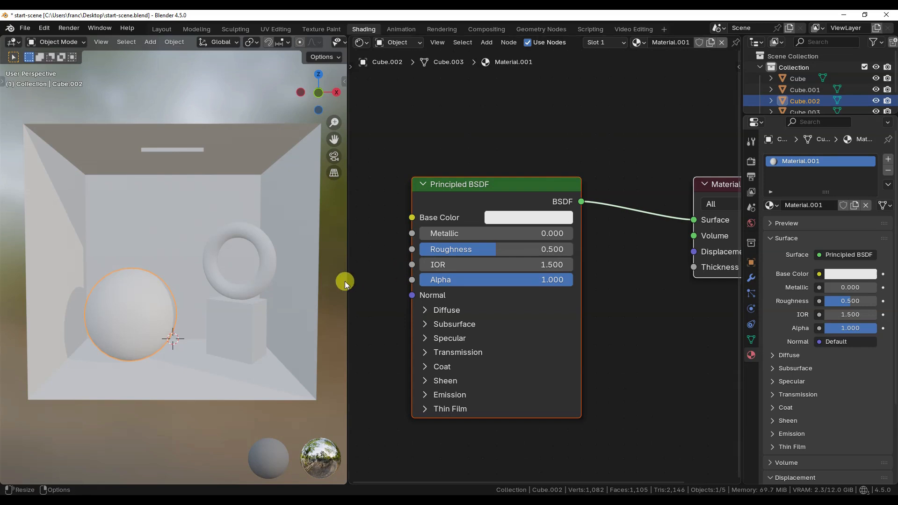
left_click_drag(345, 282, 395, 268)
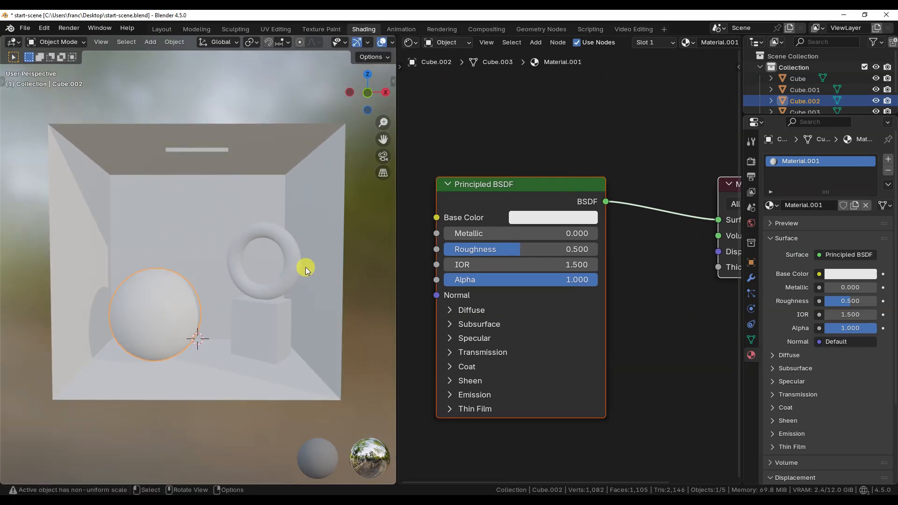
middle_click_drag(305, 268, 314, 252)
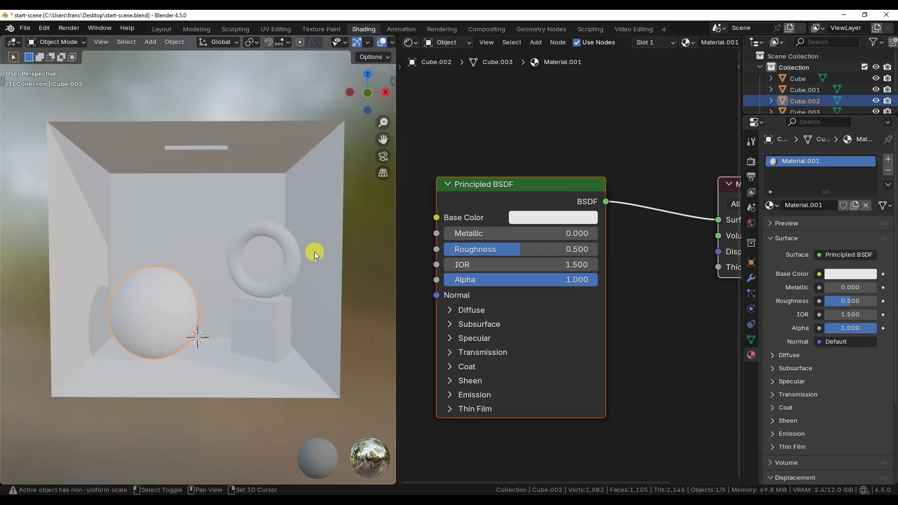
Add a Color Attribute node above the Principled BSDF and set it to read the layer named Attribute.
scroll(502, 287, "down", 2)
middle_click_drag(502, 288, 574, 310)
scroll(631, 299, "down", 1)
middle_click_drag(631, 299, 571, 335)
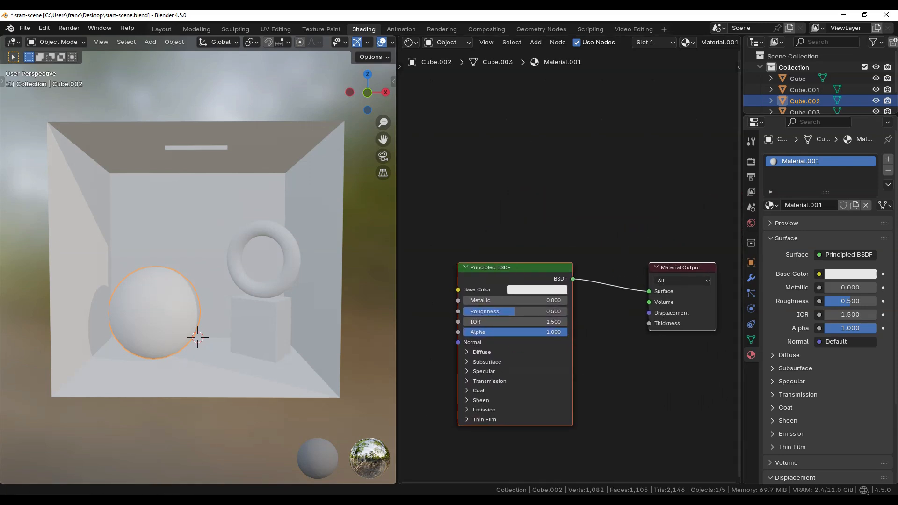
key("shift+a")
type("co")
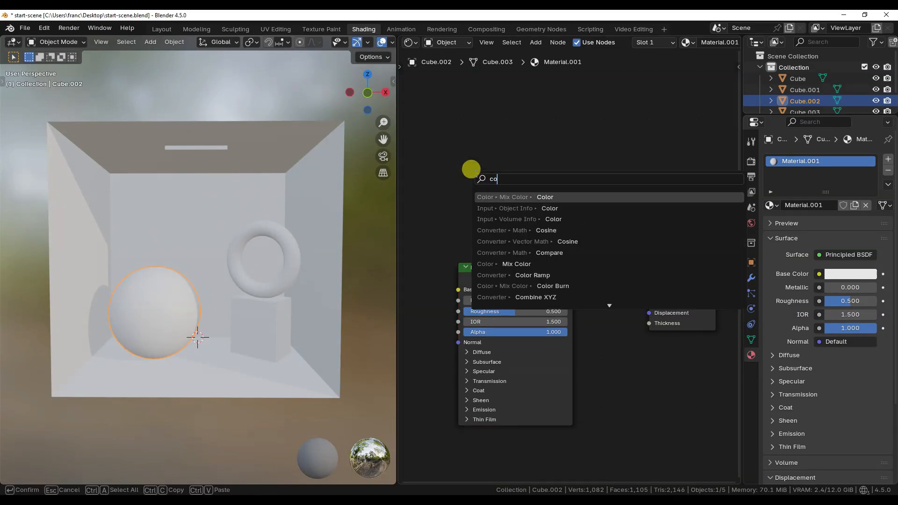
type("lor attri")
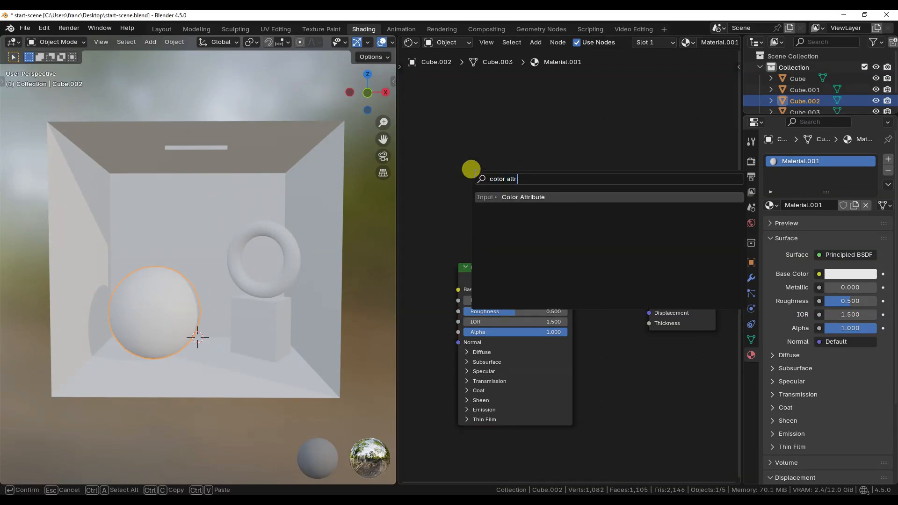
left_click(556, 196)
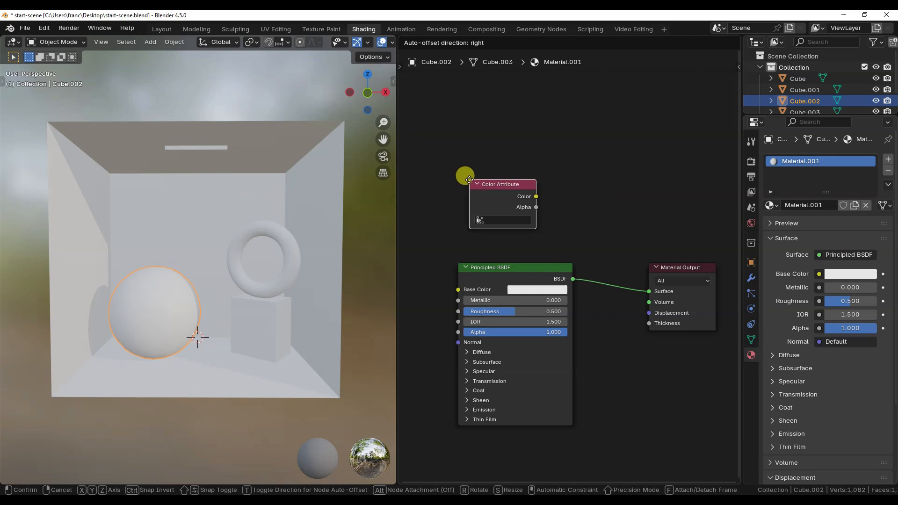
left_click(469, 179)
scroll(470, 185, "up", 2)
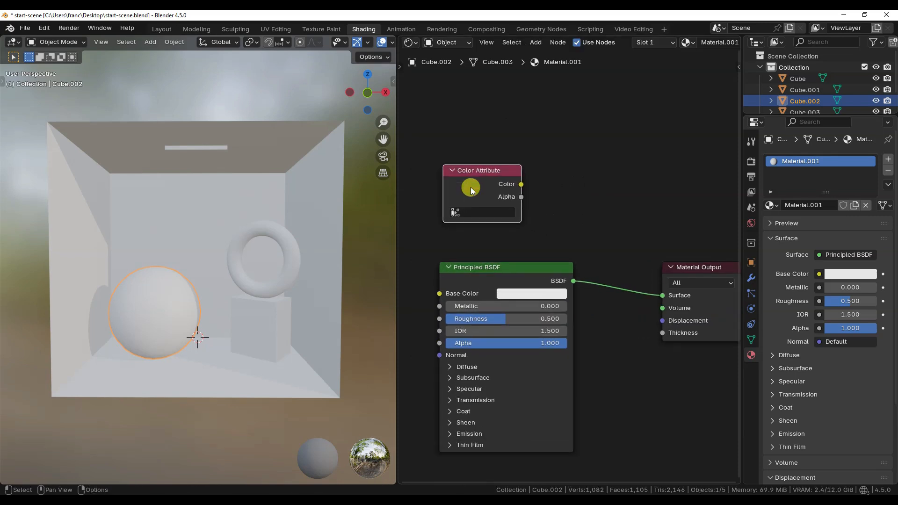
left_click(483, 213)
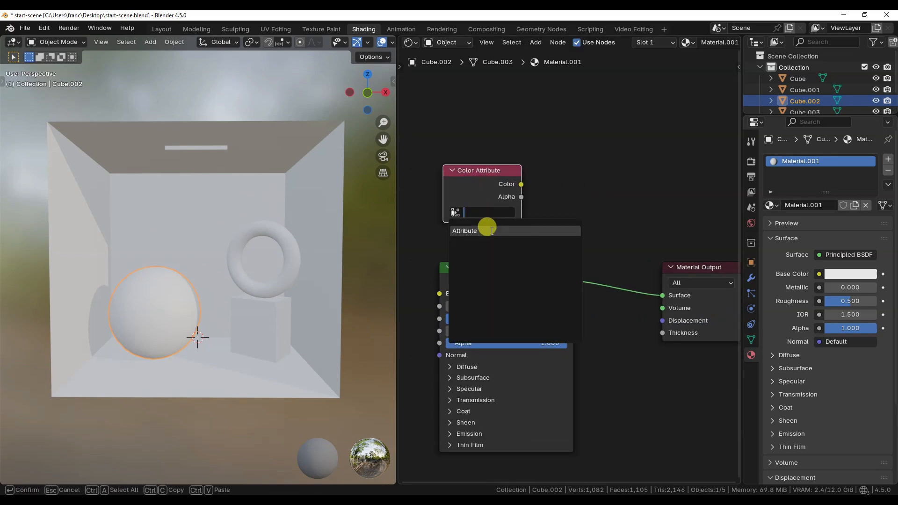
left_click(486, 228)
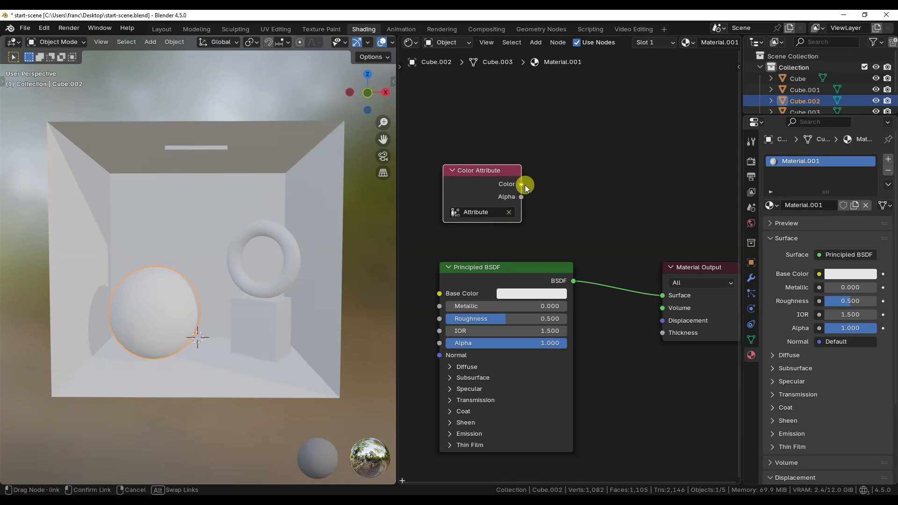
Connect the Color Attribute's Color directly to the Material Output's Surface and view the deselected sphere in Rendered shading.
mouse_move(521, 184)
left_mouse_down()
mouse_move(638, 255)
mouse_move(662, 295)
left_mouse_up()
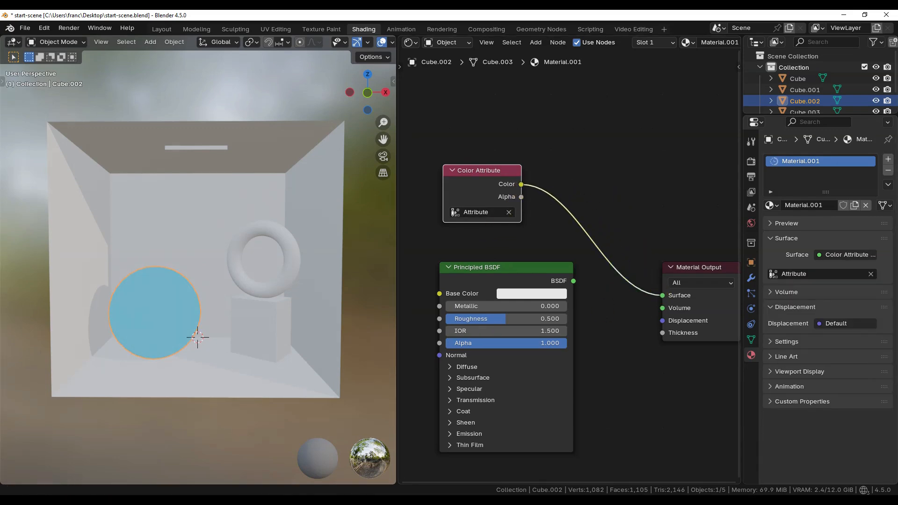
key("z")
left_click(243, 238)
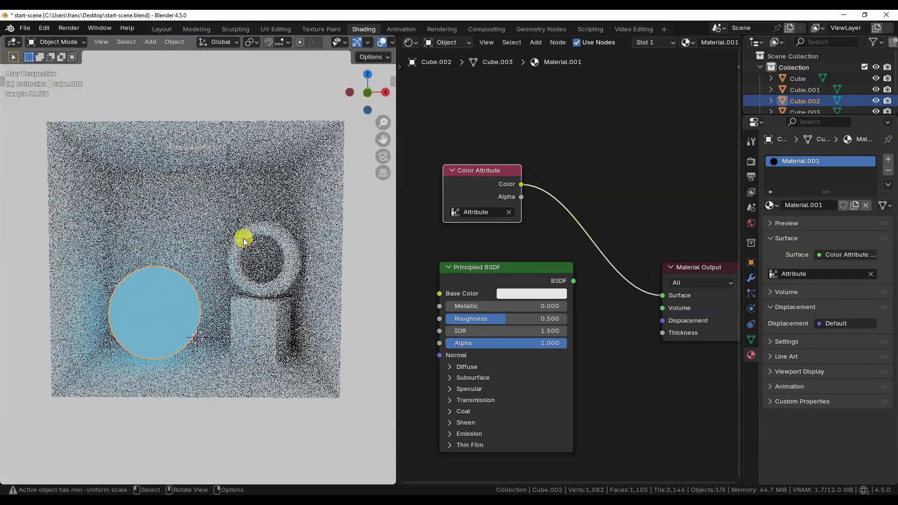
left_click(162, 427)
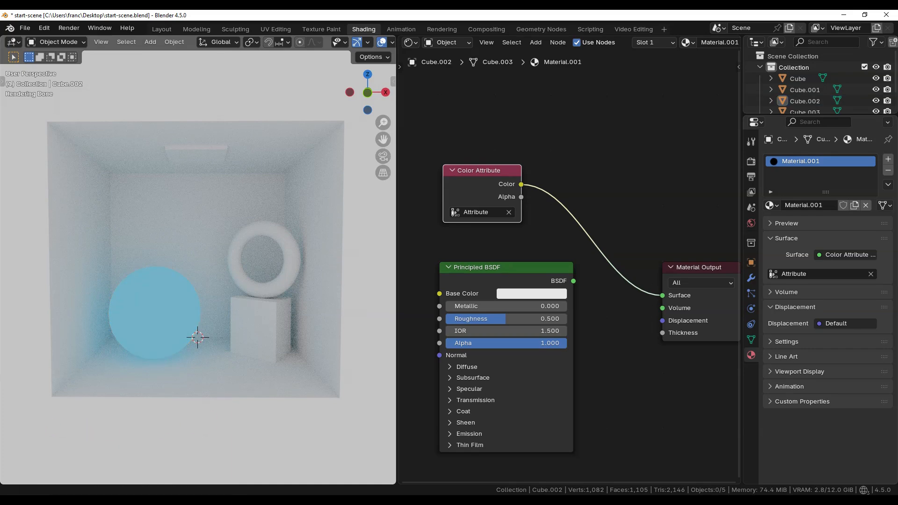
Reconnect the Principled BSDF to the Material Output's Surface and link the Color Attribute's Color to its Base Color.
scroll(523, 277, "down", 2)
middle_click_drag(528, 273, 546, 265)
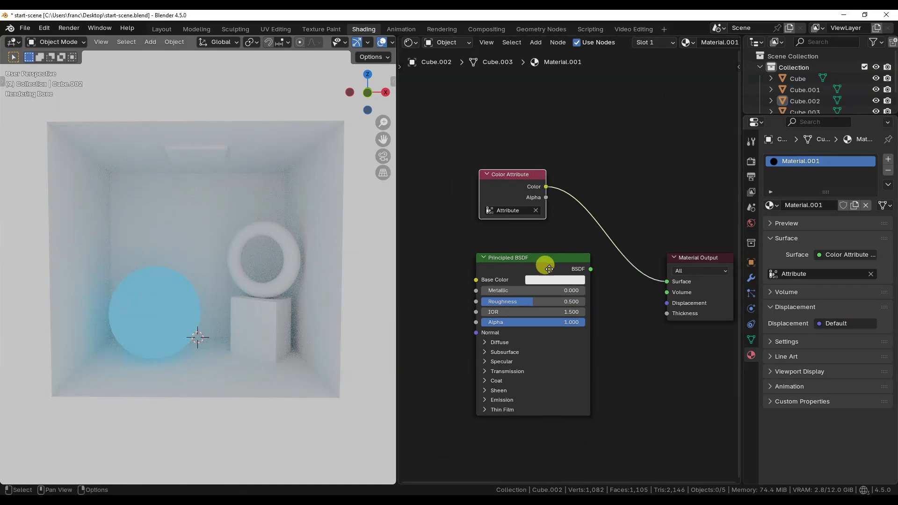
left_click_drag(556, 262, 660, 283)
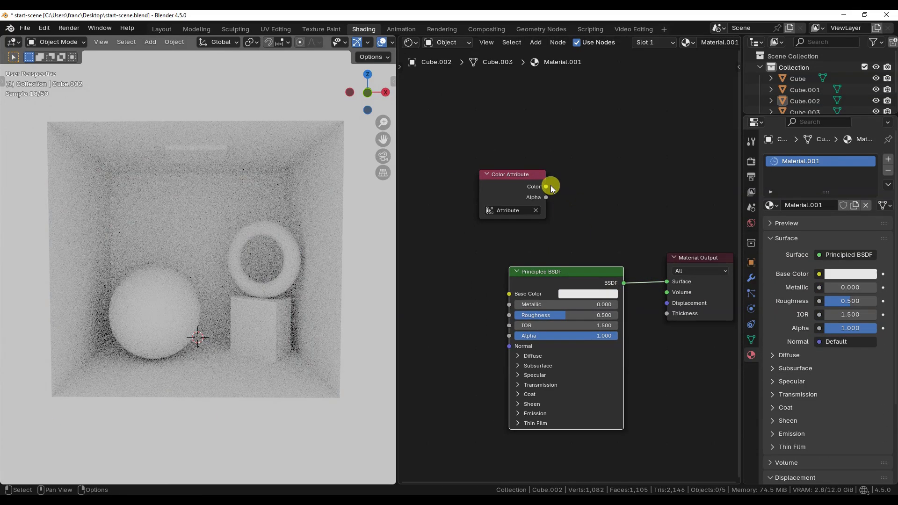
left_click_drag(550, 187, 509, 295)
left_click_drag(508, 173, 482, 183)
scroll(174, 324, "up", 1)
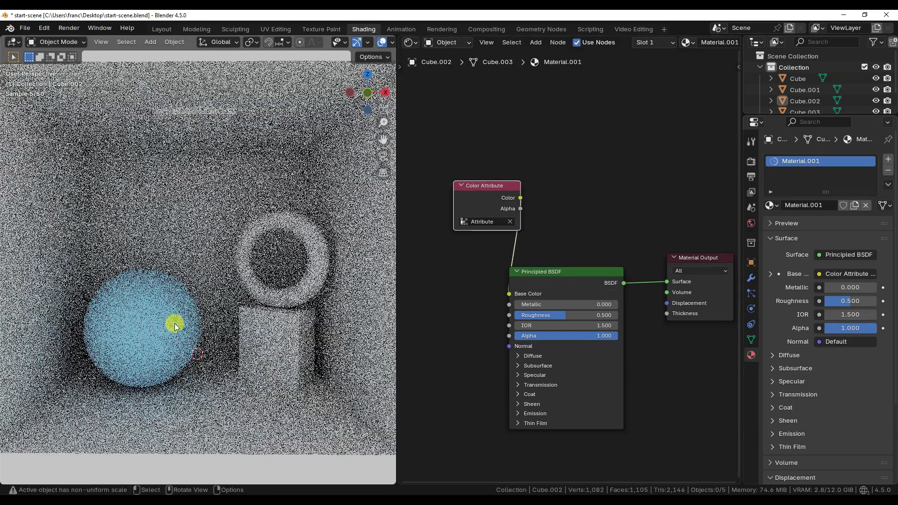
Try different finishes on the sphere: raise Roughness to about 1, lower it to 0, and raise Metallic to 1.
left_click_drag(565, 316, 619, 489)
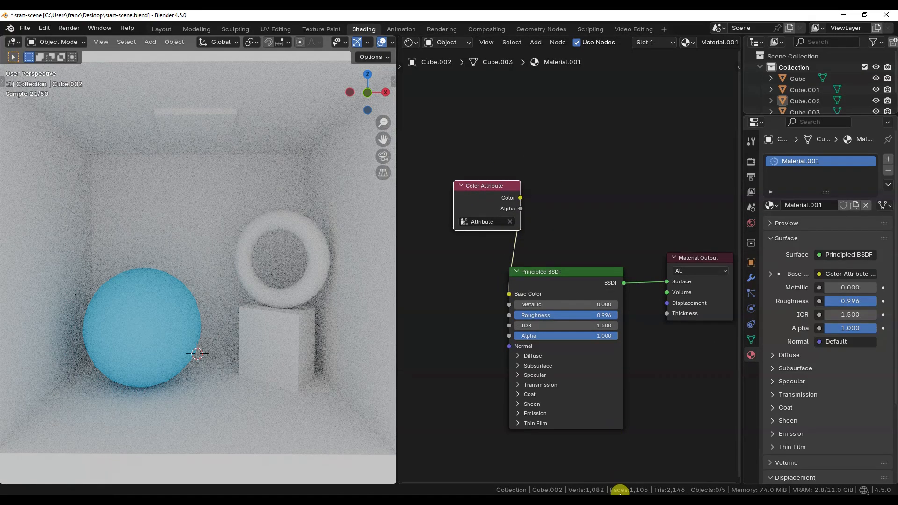
left_click_drag(599, 318, 492, 319)
left_click_drag(568, 307, 618, 306)
scroll(606, 385, "up", 1)
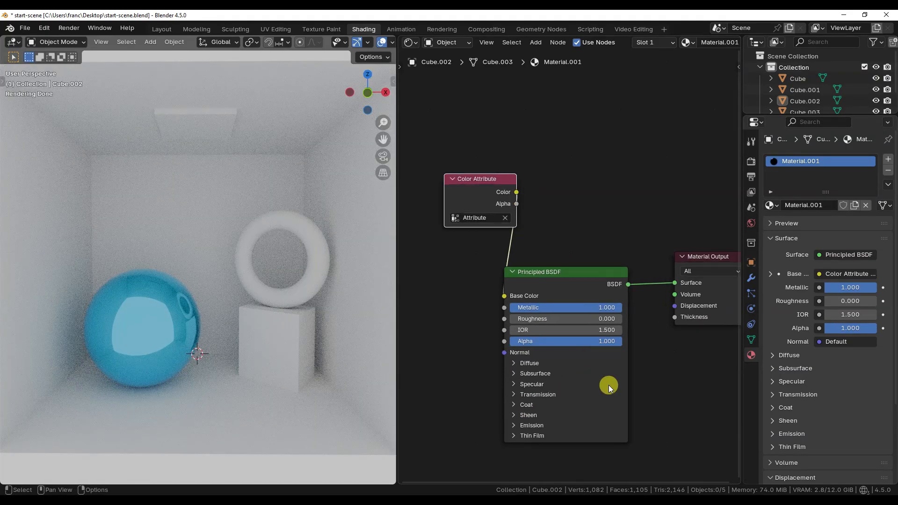
Set both Metallic and Roughness of the sphere's Principled BSDF to 0.5.
double_click(603, 311)
type("0.5")
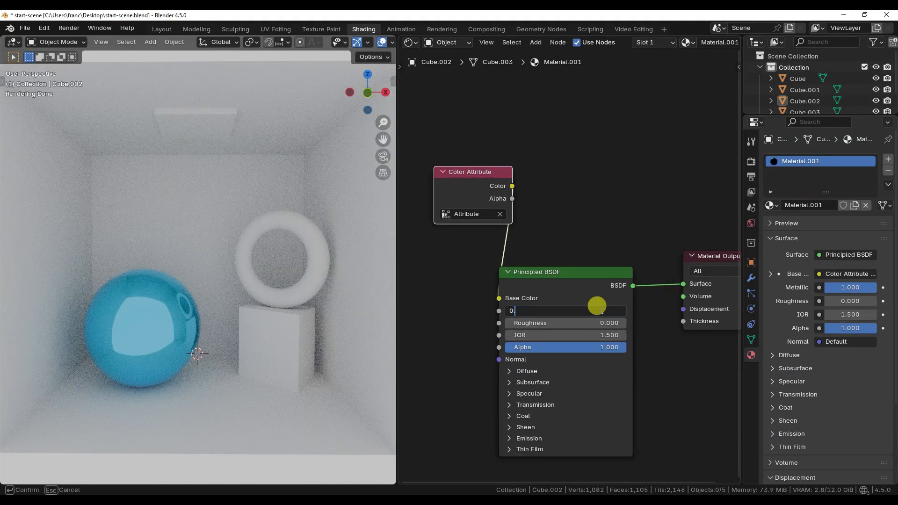
key("Return")
key("ctrl+v")
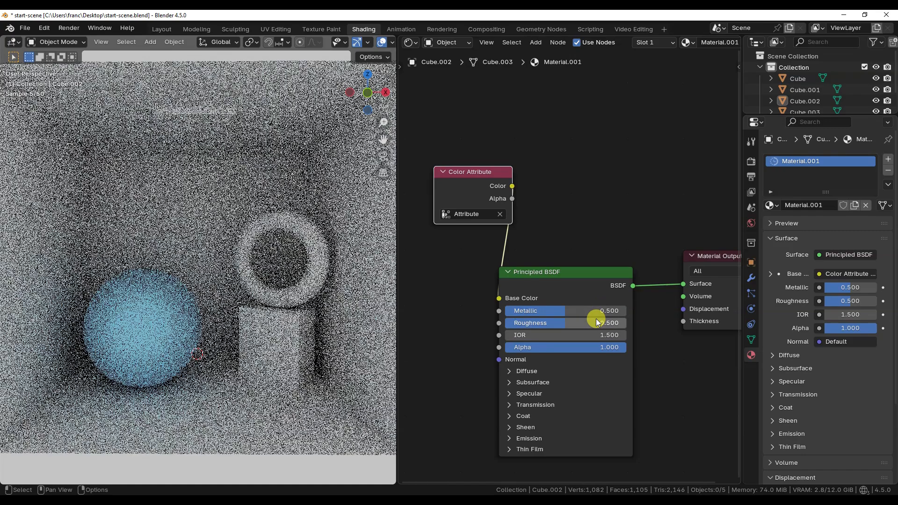
scroll(596, 319, "down", 1)
middle_click_drag(595, 313, 575, 312)
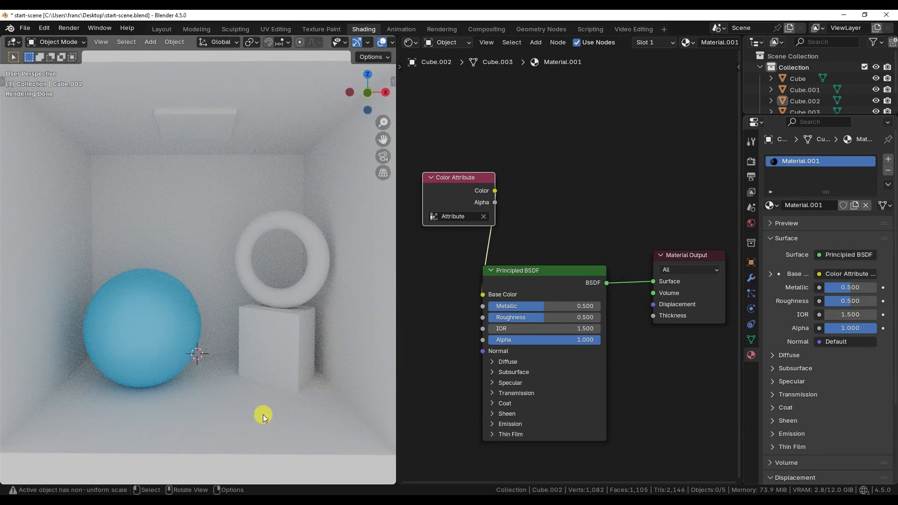
Link the sphere's material to all the other objects in the scene, then clear the selection.
scroll(263, 415, "down", 2)
left_click(263, 366)
key("a")
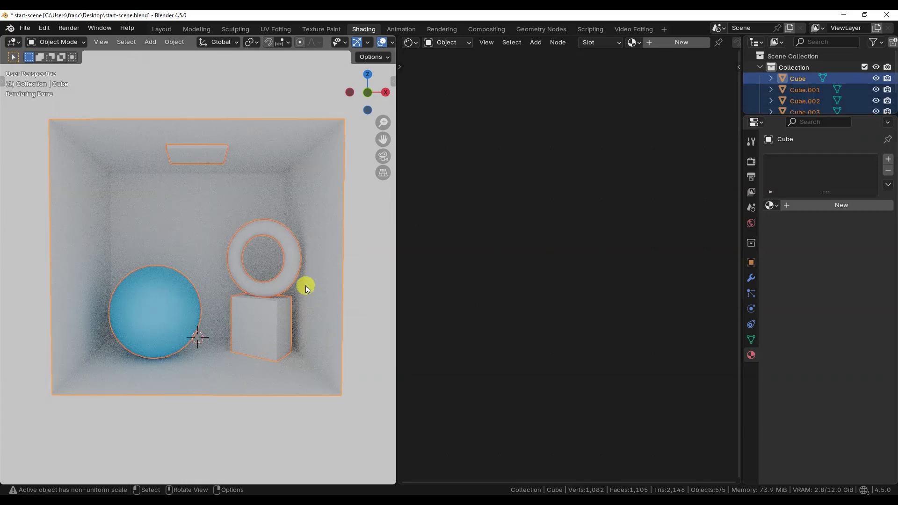
left_click(182, 293, "shift")
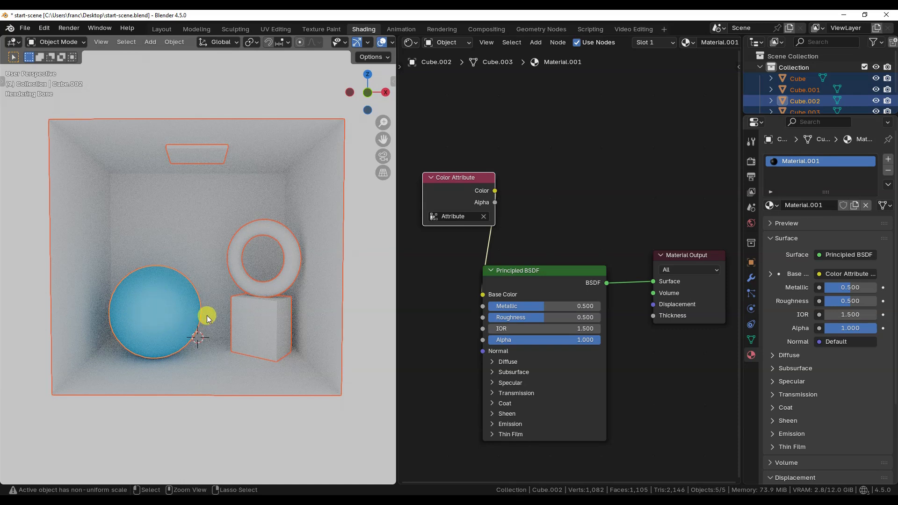
key("ctrl+l")
mouse_move(207, 315)
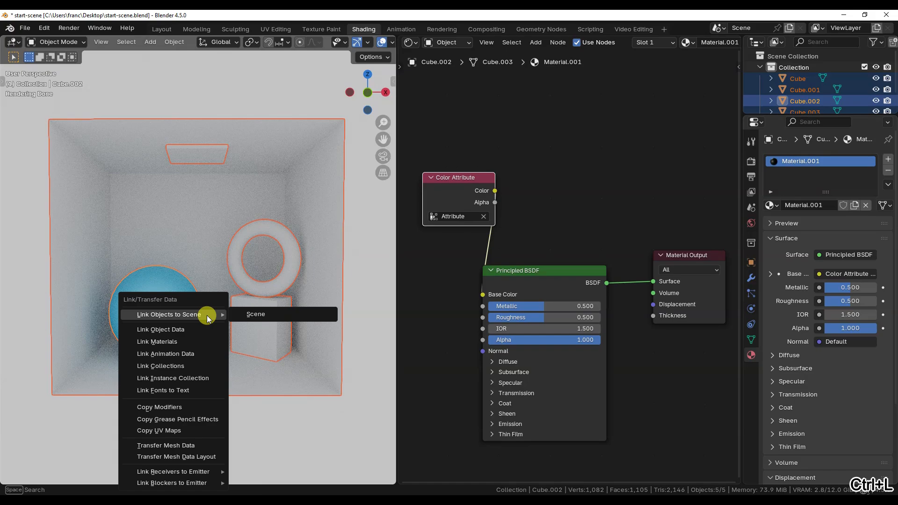
left_click(206, 341)
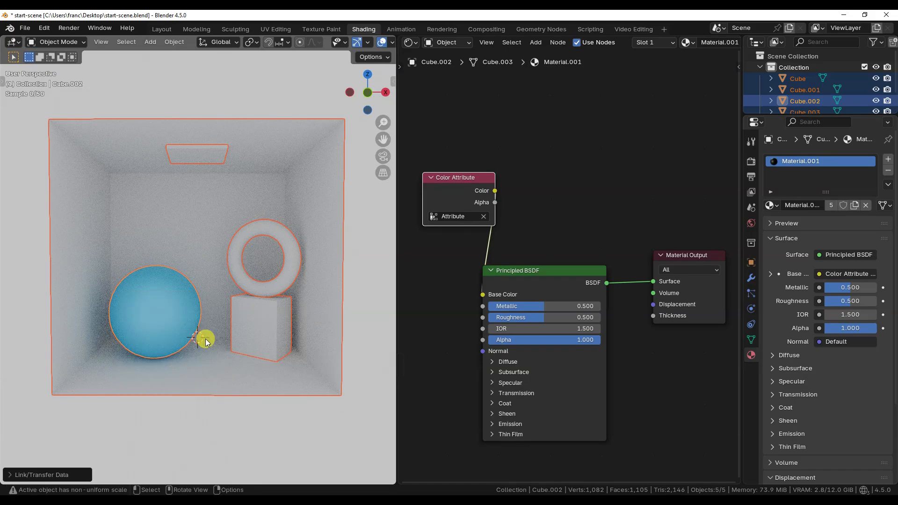
scroll(221, 349, "up", 2)
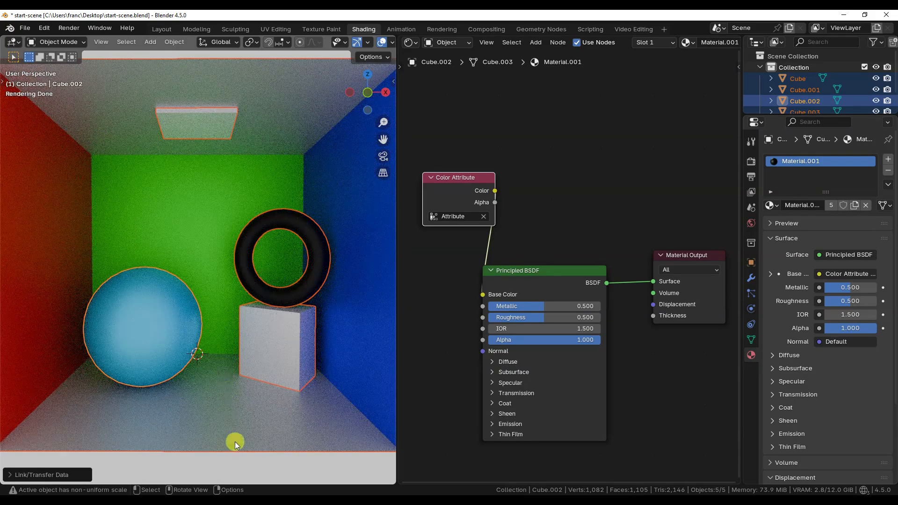
left_click(237, 469)
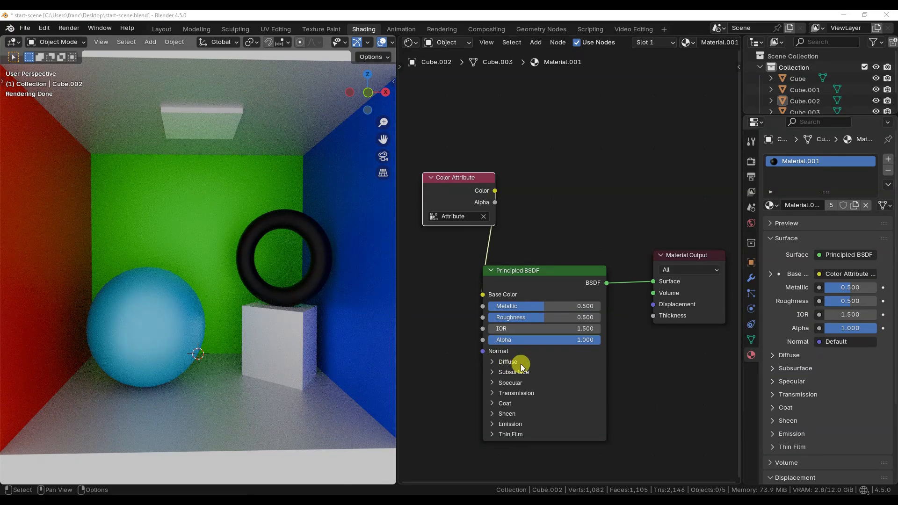
Try higher Metallic and Roughness values on the shared material, and settle on Metallic 0 and Roughness 0.5.
left_click_drag(547, 306, 604, 306)
left_click_drag(542, 316, 642, 321)
left_click_drag(550, 307, 489, 306)
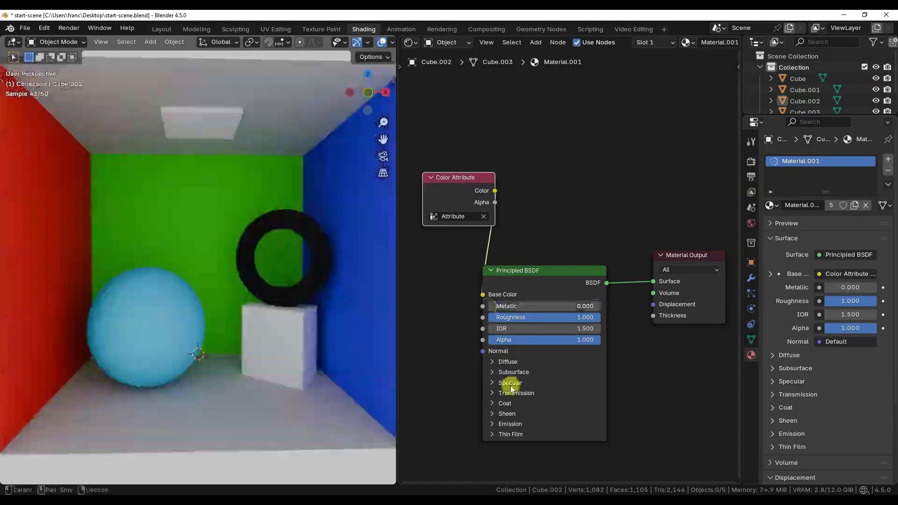
left_click(570, 317)
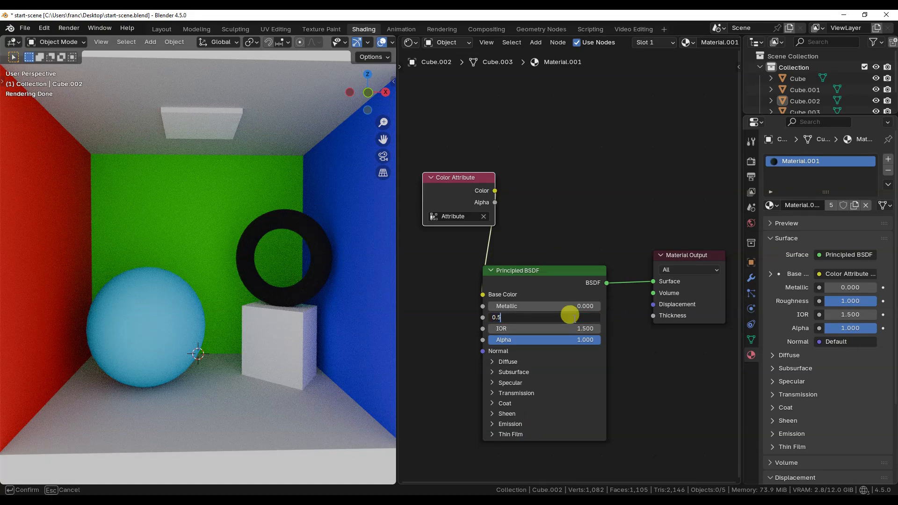
key("Return")
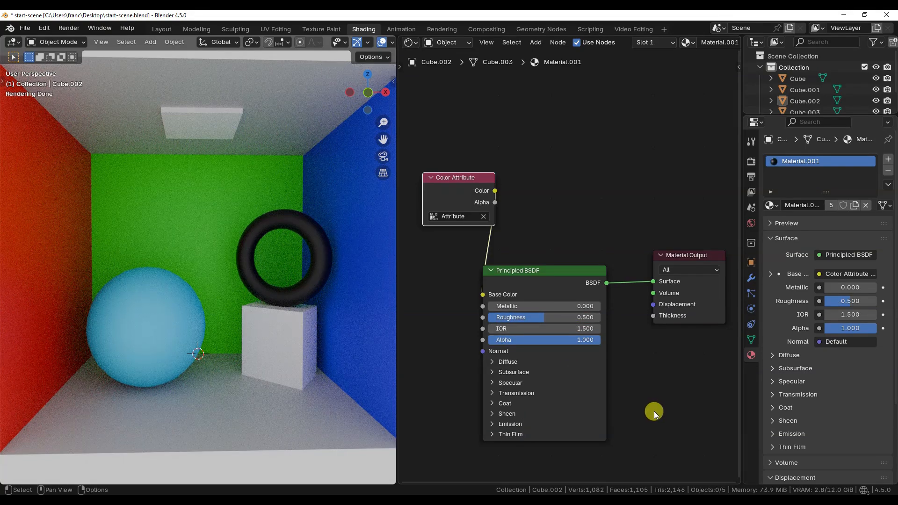
Give the sphere its own copy of the shared material and rename the copy Sphere.
left_click(166, 283)
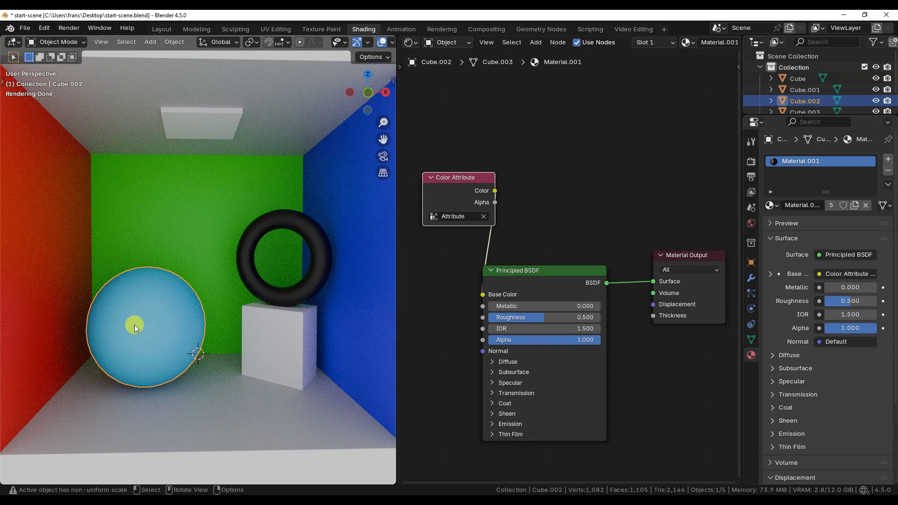
left_click(854, 207)
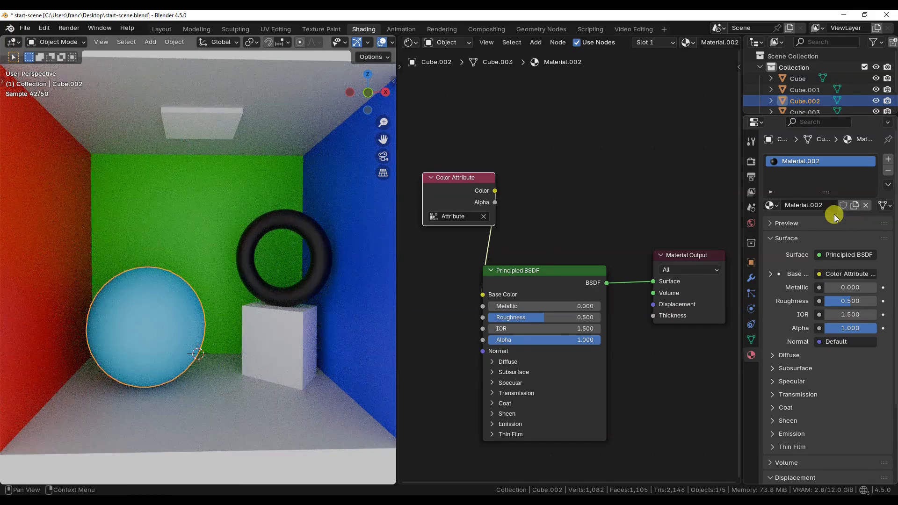
left_click(803, 206)
key("ctrl+a")
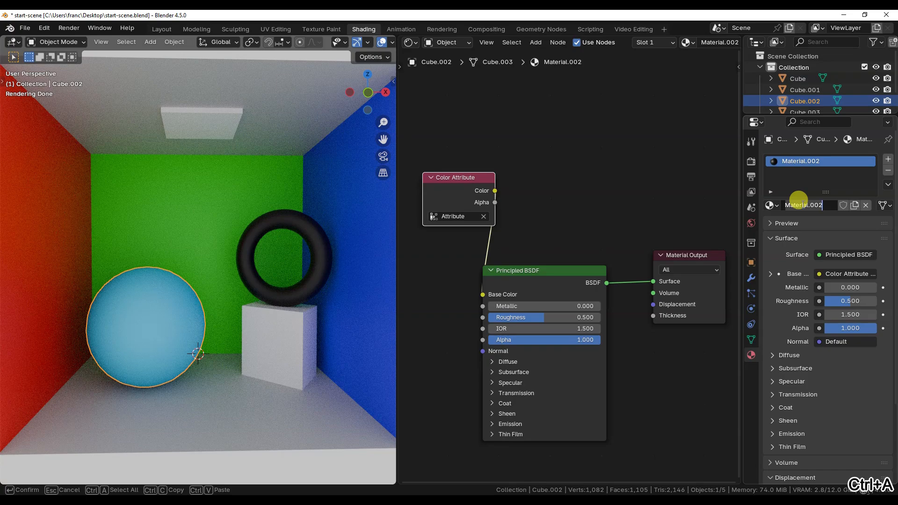
type("Sphere")
key("Return")
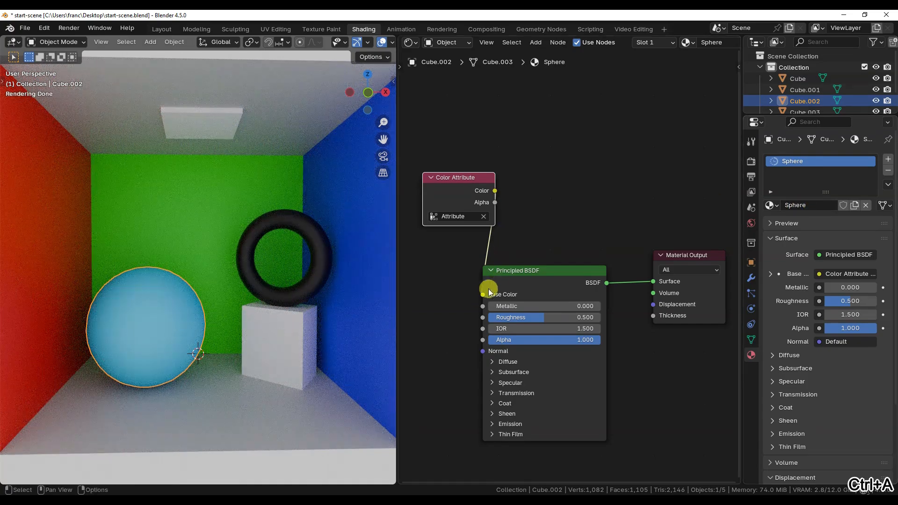
Detach and relink the Color Attribute to Base Color, and set the Sphere material's Metallic to 1 and Roughness to 0.
left_click_drag(482, 295, 433, 286)
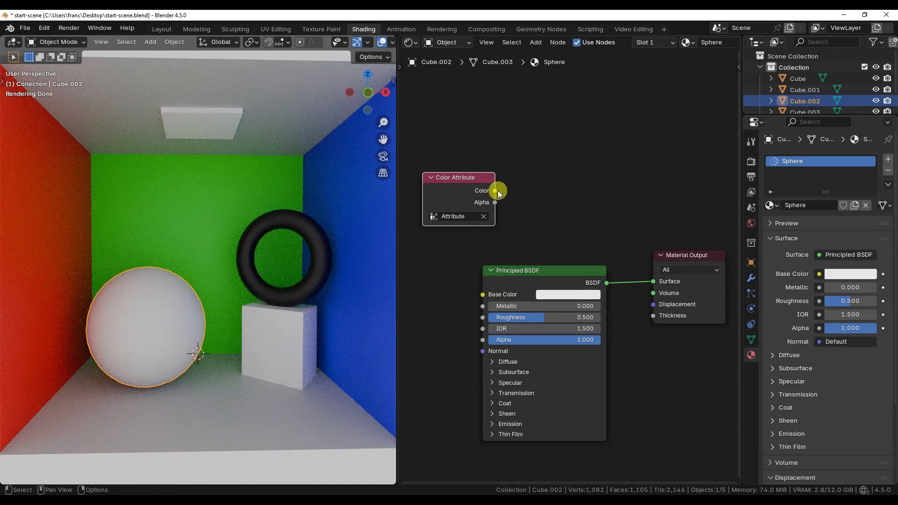
left_click_drag(495, 190, 482, 295)
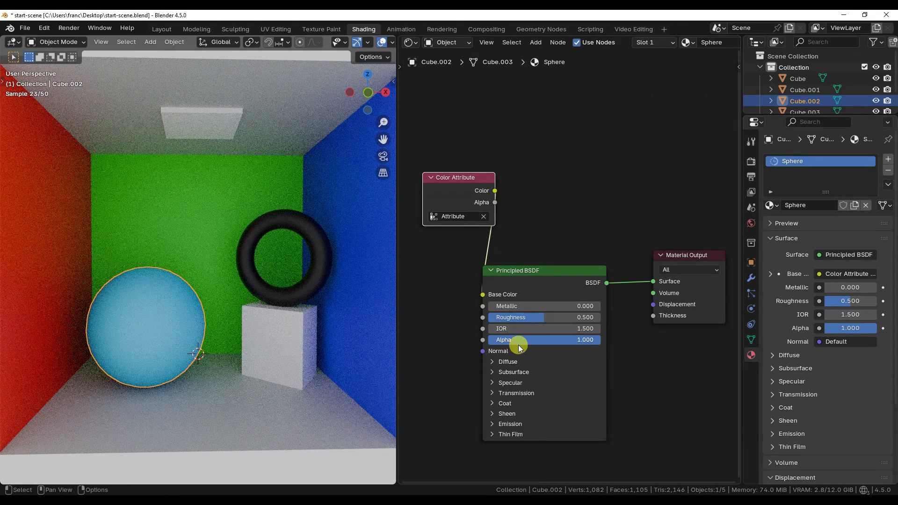
left_click(564, 307)
type("1")
key("Return")
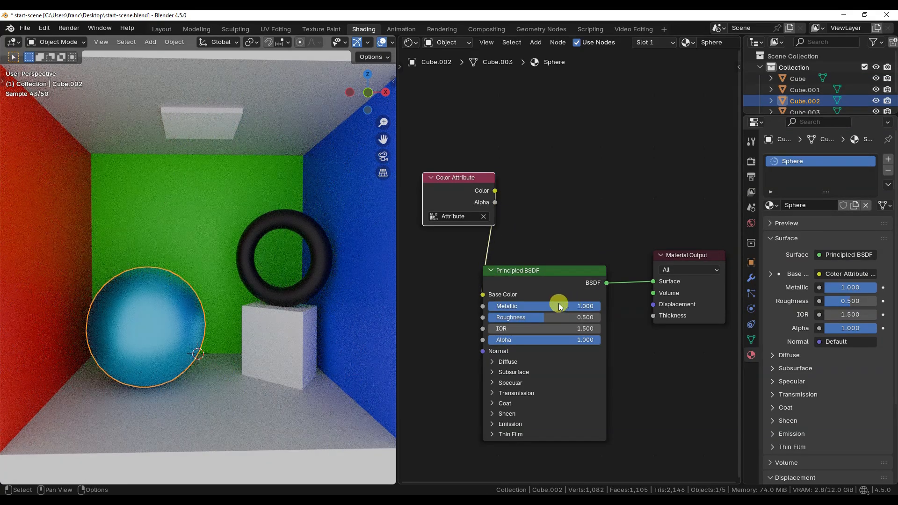
left_click(580, 317)
type("0")
key("Return")
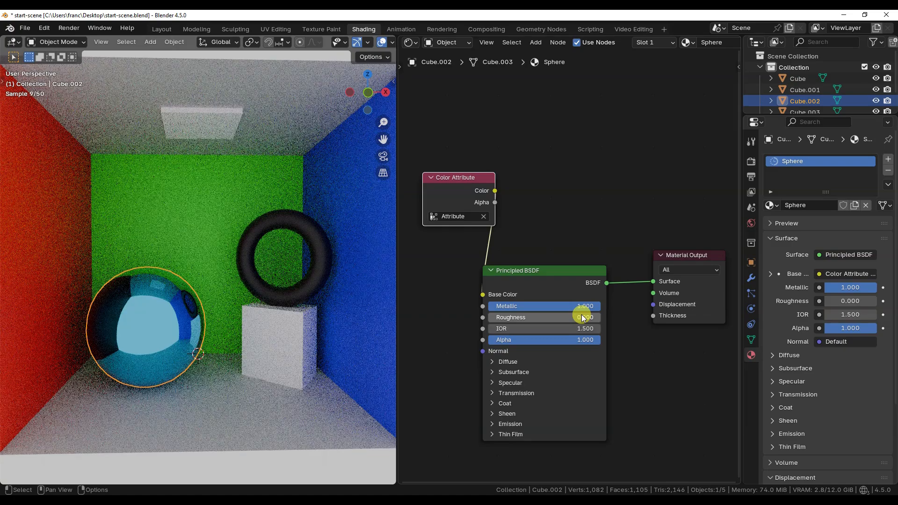
Clear the object selection and show the rendered scene from the front in perspective.
left_click(91, 483)
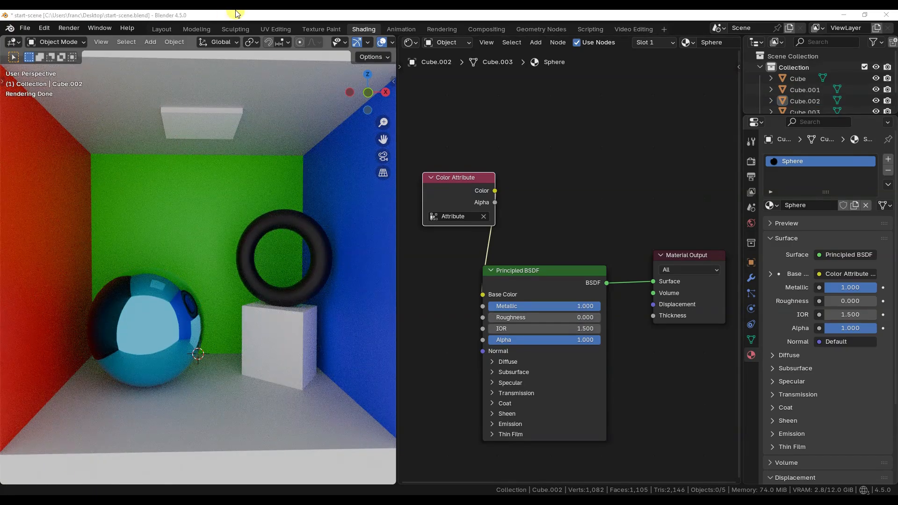
key("KP_1")
key("KP_5")
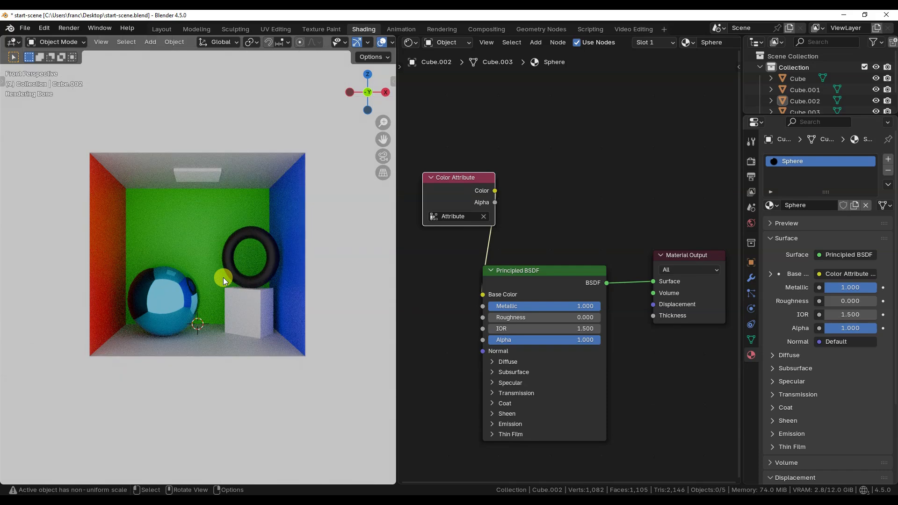
Split the node editor into two stacked areas and line up the Color Attribute node beside the Principled BSDF.
left_click_drag(740, 38, 714, 240)
left_click_drag(556, 378, 590, 376)
left_click_drag(461, 291, 450, 375)
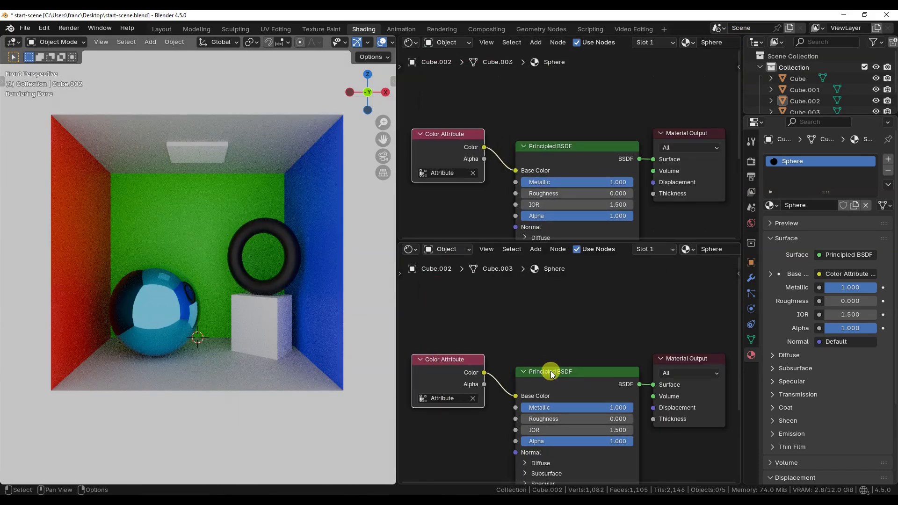
Turn the upper node editor into a 3D viewport and set its solid shading's object color to Attribute.
left_click(411, 43)
middle_click_drag(532, 161, 537, 209)
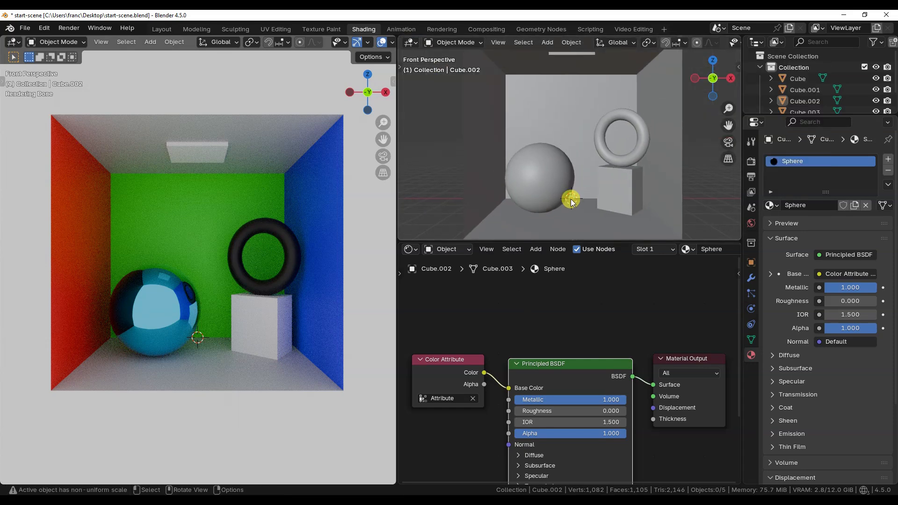
middle_click_drag(718, 43, 559, 47)
left_click(731, 42)
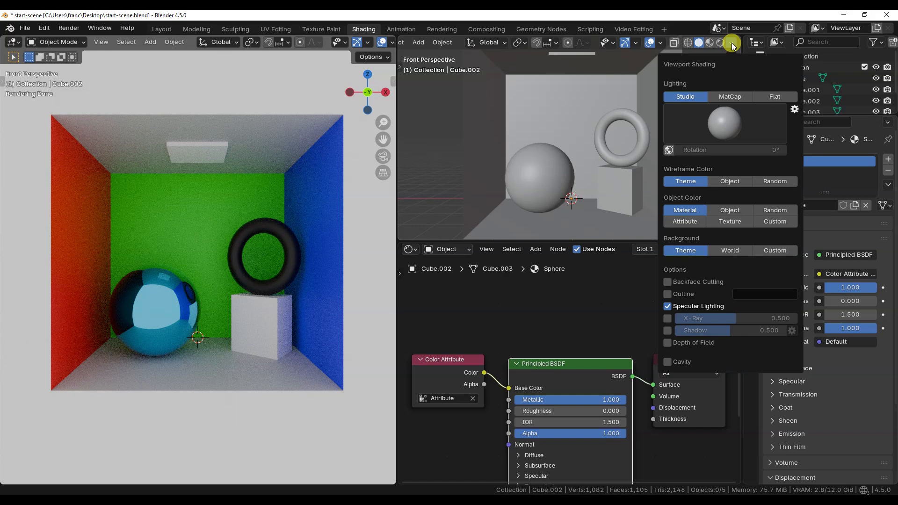
left_click(686, 221)
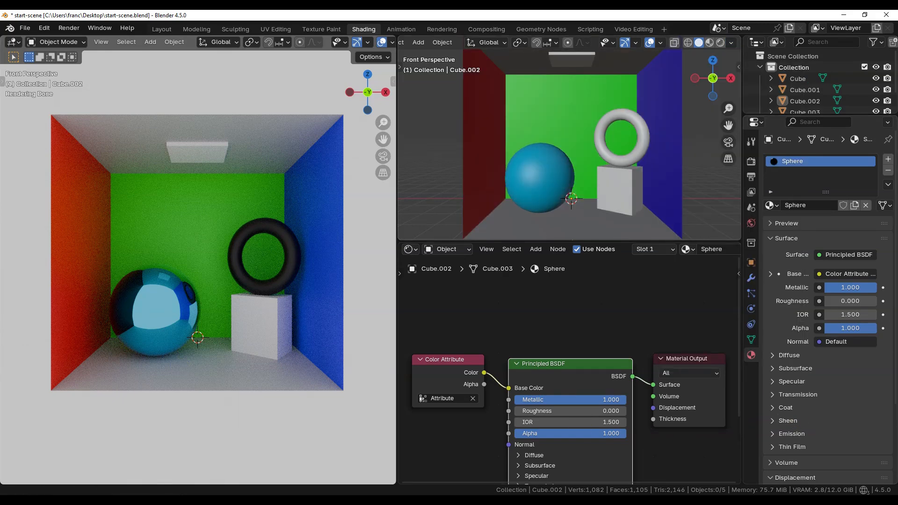